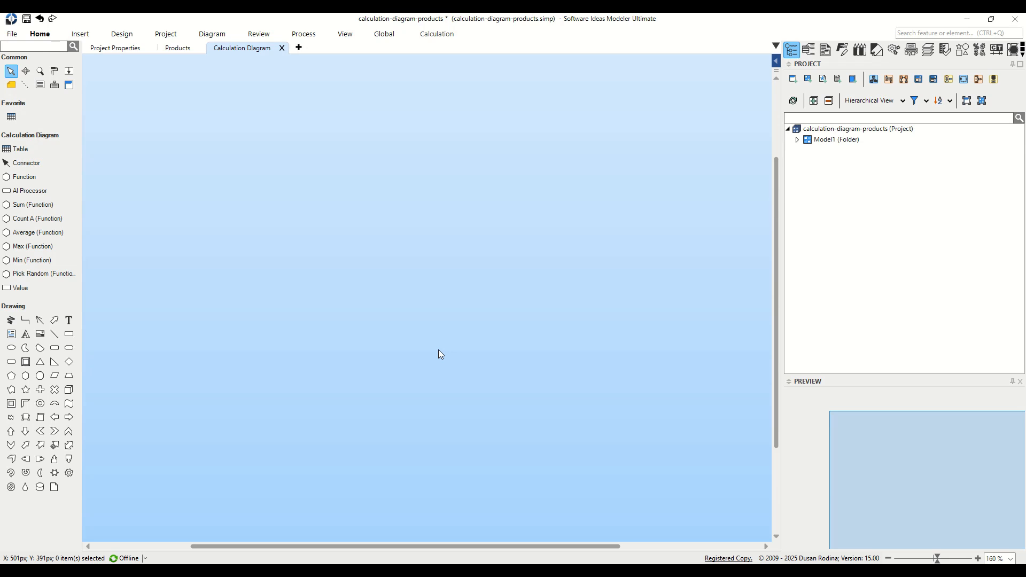
Undo the last four deletions to restore the table, FUNCTION, VALUE and AI Processor elements on the diagram.
{"action": "key", "text": "ctrl+z"}
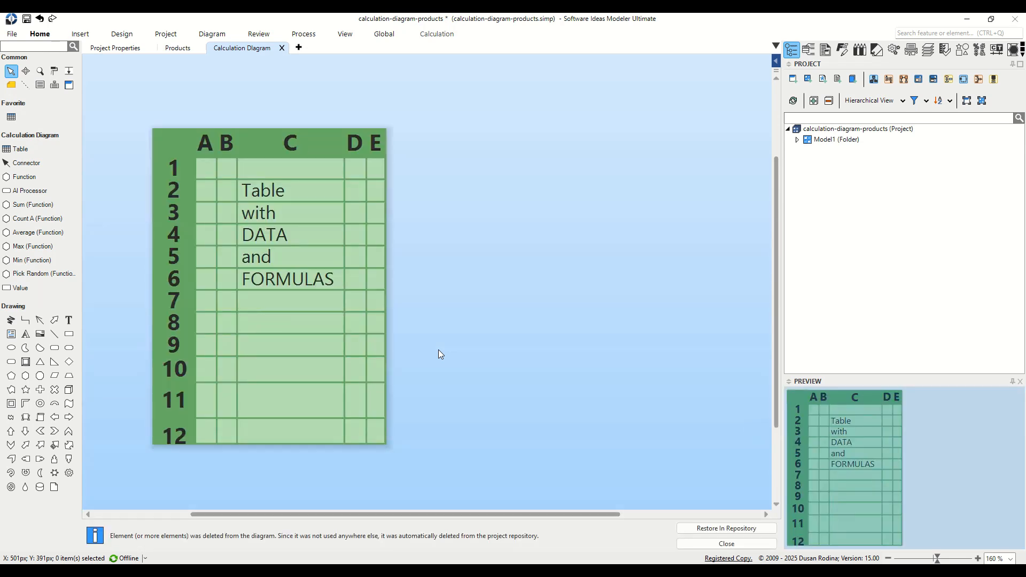
{"action": "key", "text": "ctrl+z"}
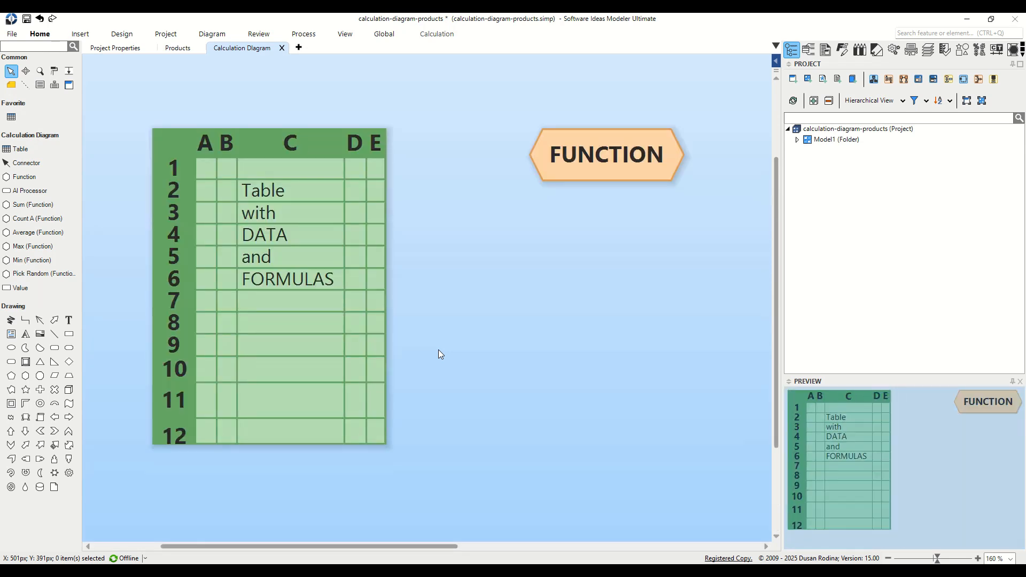
{"action": "key", "text": "ctrl+z"}
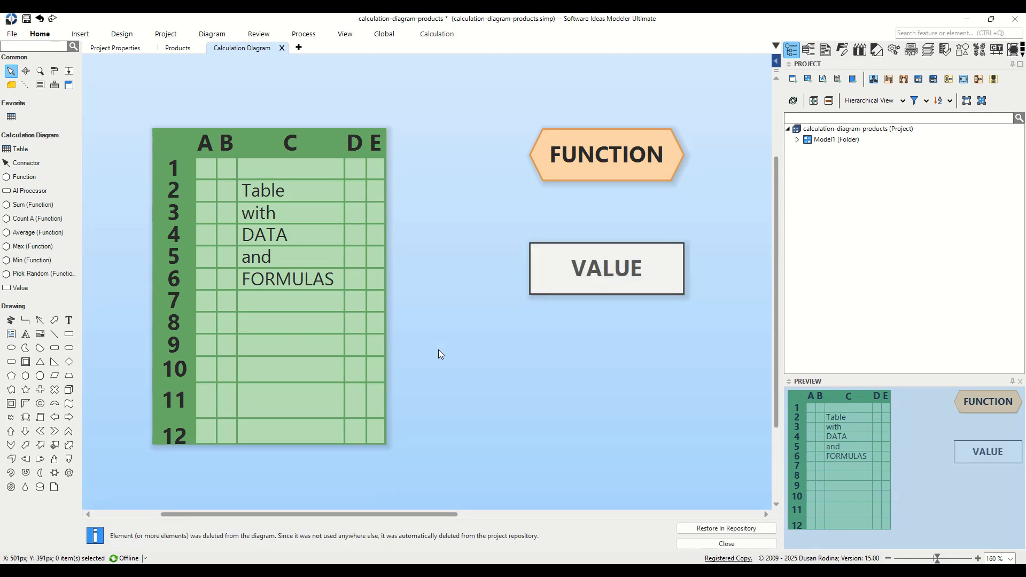
{"action": "key", "text": "ctrl+z"}
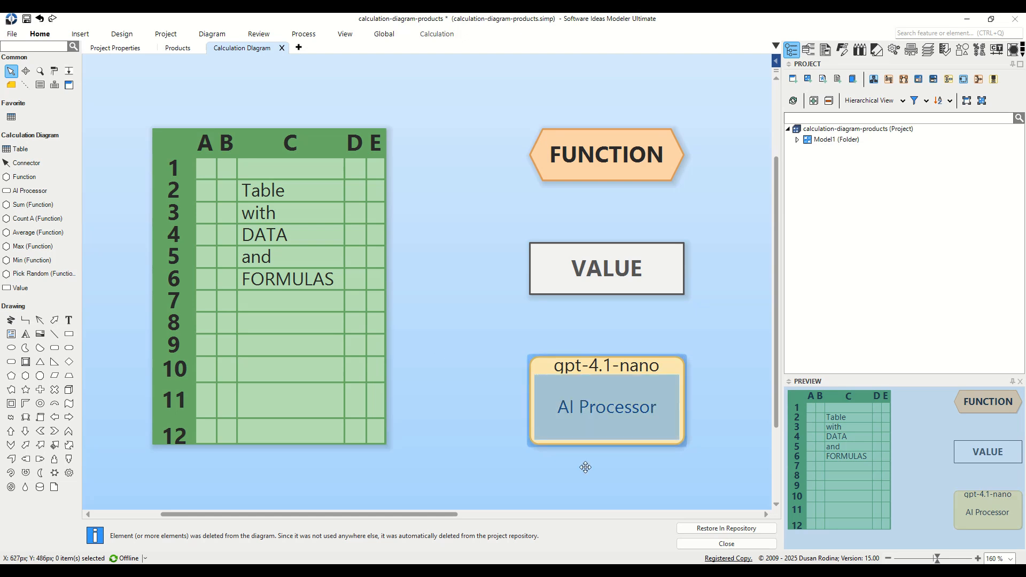
{"action": "left_click", "coordinate": [693, 543]}
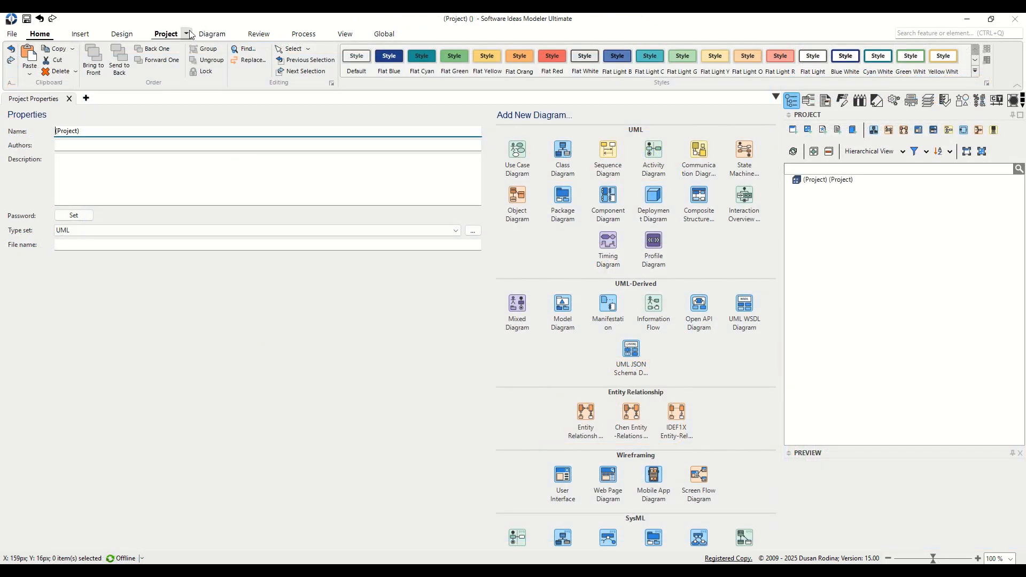
Start a new diagram in the project and select the Calculation Diagram type from the Other category.
{"action": "left_click", "coordinate": [165, 34]}
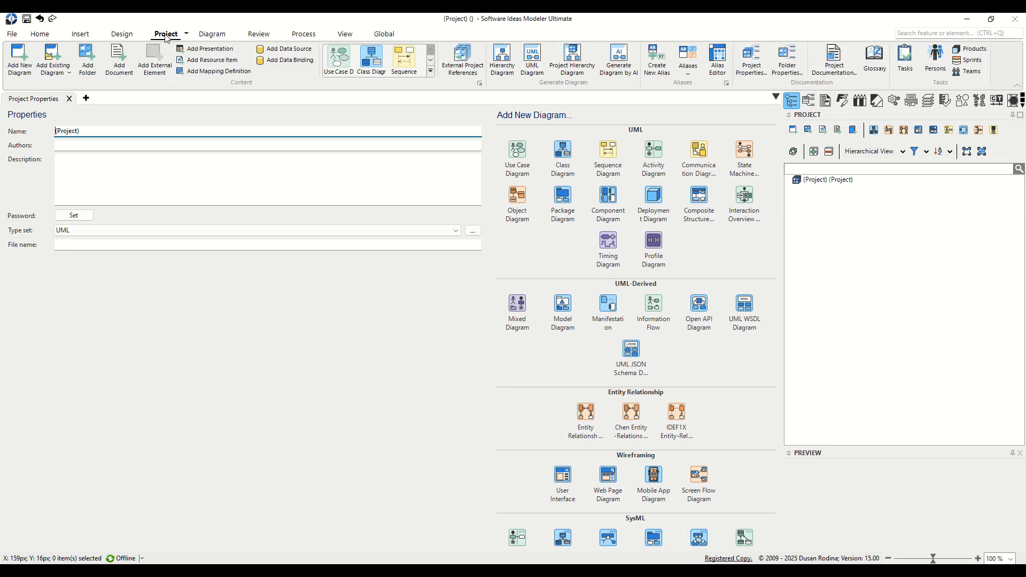
{"action": "left_click", "coordinate": [19, 59]}
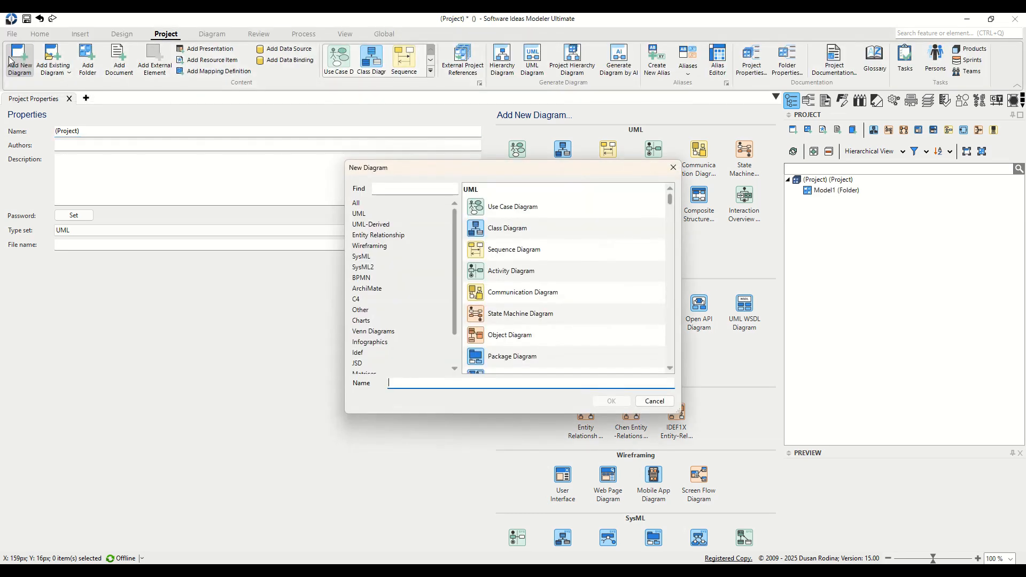
{"action": "left_click", "coordinate": [376, 311]}
{"action": "left_click", "coordinate": [376, 311]}
{"action": "left_click_drag", "start_coordinate": [670, 211], "coordinate": [670, 331]}
{"action": "left_click", "coordinate": [595, 283]}
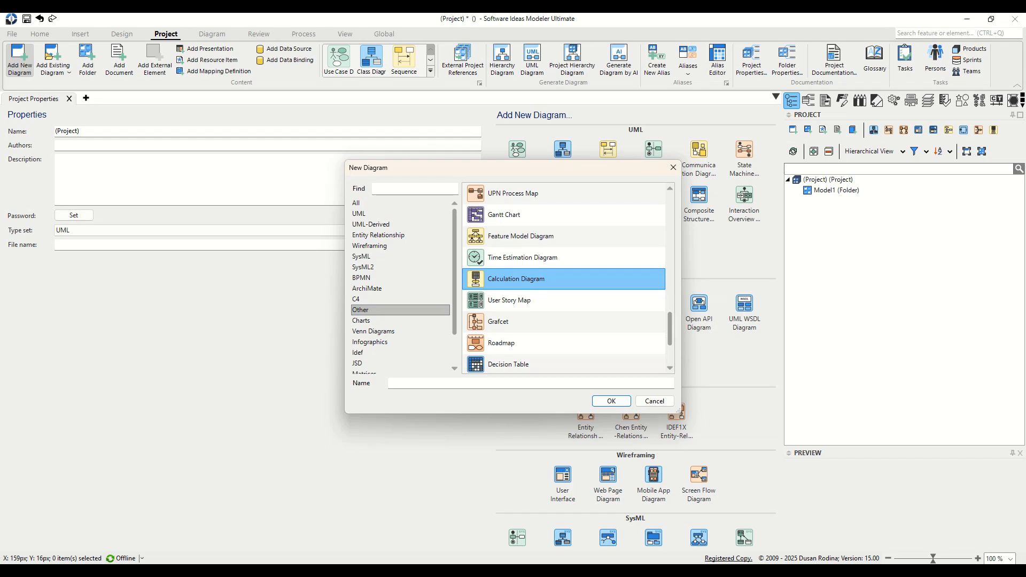
Filter the diagram types by "calc" and create the Calculation Diagram without entering a name.
{"action": "left_click", "coordinate": [421, 185]}
{"action": "type", "text": "calc"}
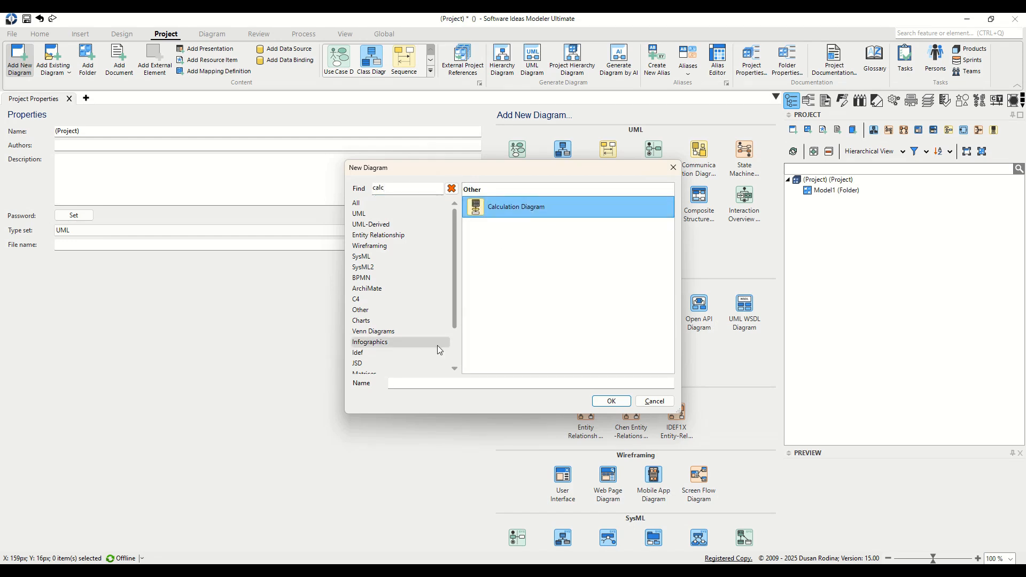
{"action": "left_click", "coordinate": [415, 385]}
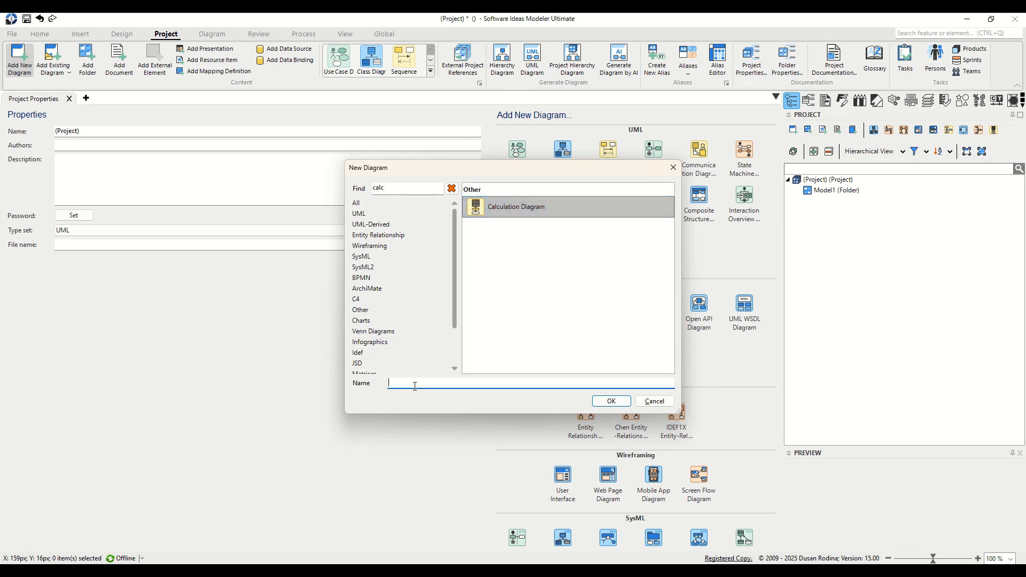
{"action": "left_click", "coordinate": [622, 401]}
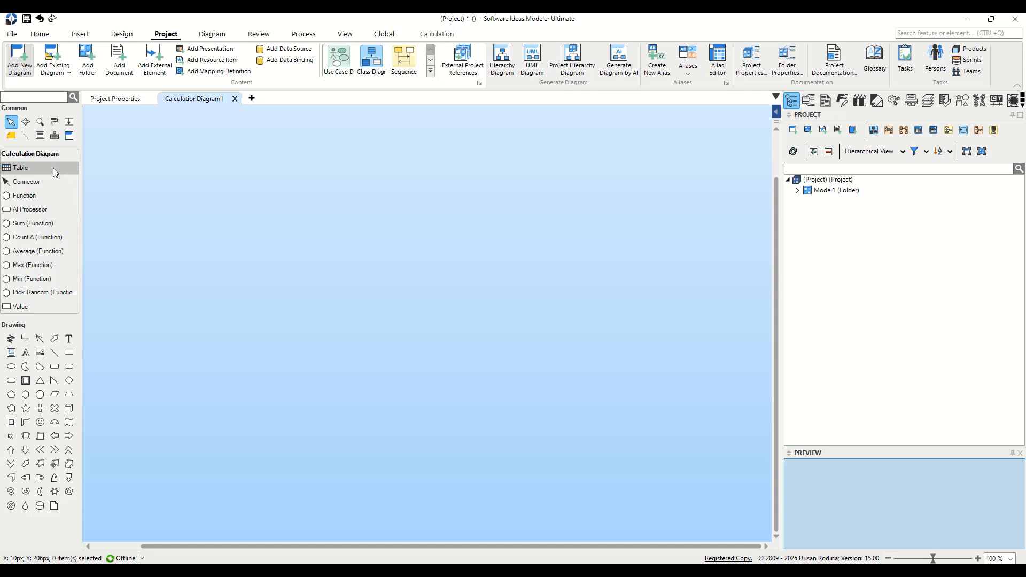
Place a table in the upper-left area of the diagram, enlarging it and widening its columns A, B and C.
{"action": "left_click_drag", "start_coordinate": [54, 168], "coordinate": [198, 195]}
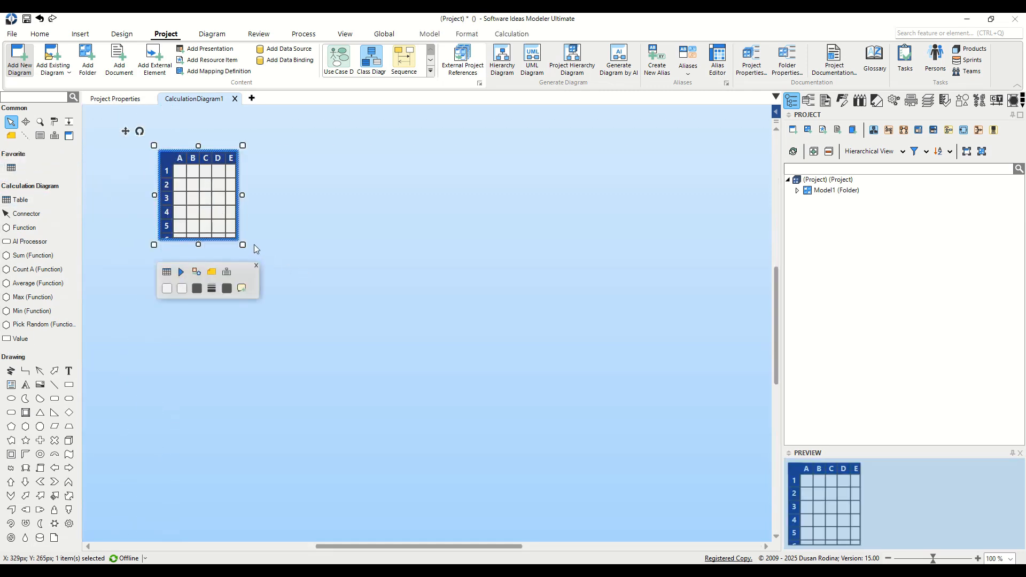
{"action": "left_click_drag", "start_coordinate": [242, 244], "coordinate": [348, 285]}
{"action": "left_click_drag", "start_coordinate": [185, 170], "coordinate": [316, 158]}
{"action": "left_click", "coordinate": [244, 206]}
{"action": "left_click", "coordinate": [243, 206]}
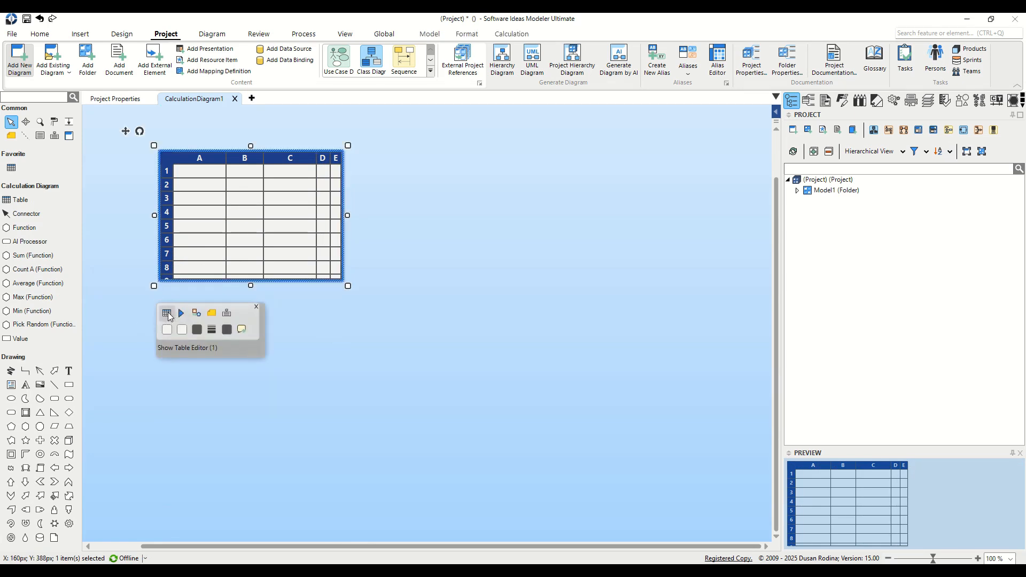
Paste the copied Product, Quantity and Revenue € data into the table's editor starting at cell A1.
{"action": "left_click", "coordinate": [166, 312]}
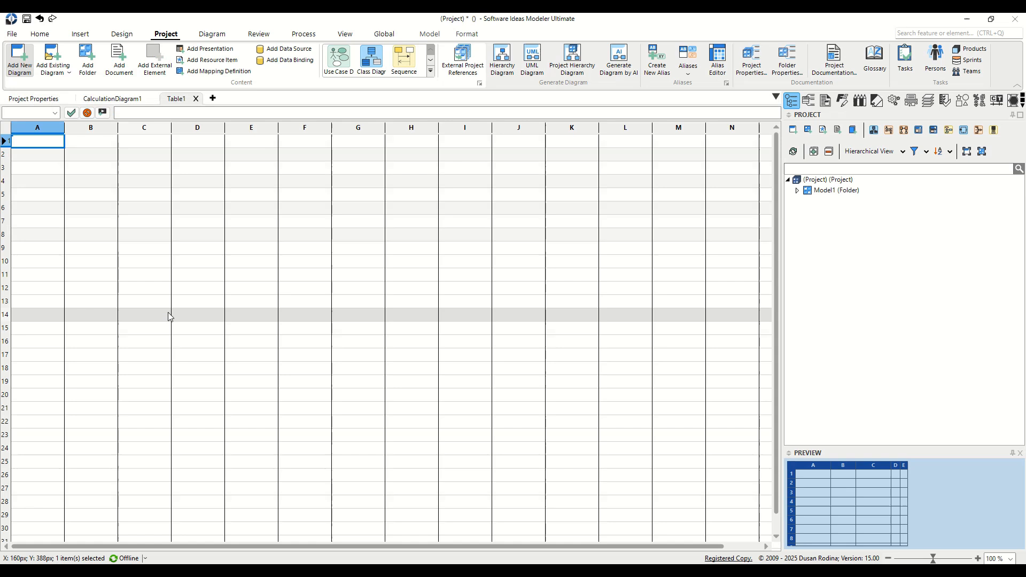
{"action": "left_click", "coordinate": [50, 145]}
{"action": "key", "text": "ctrl+v"}
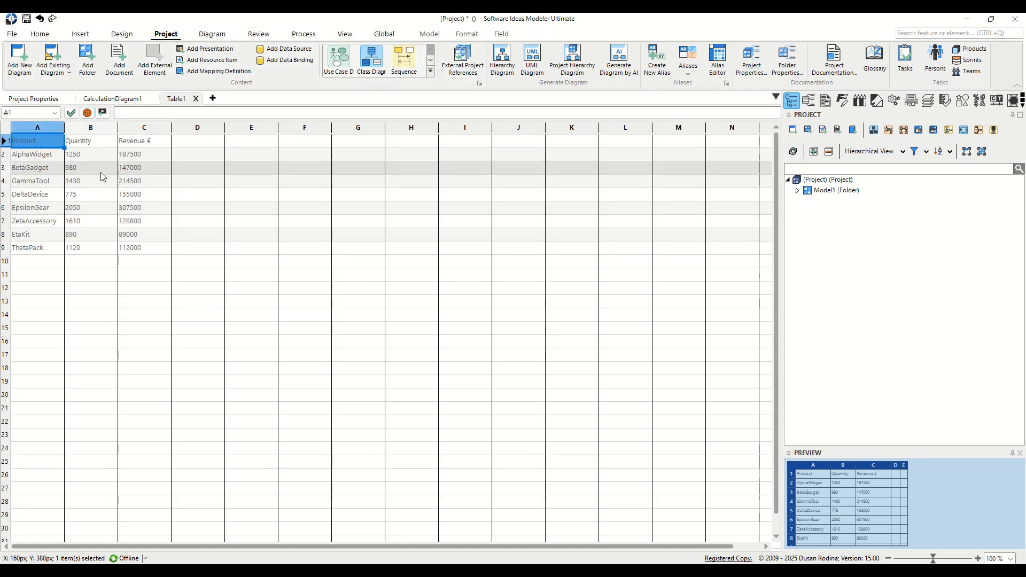
{"action": "left_click", "coordinate": [92, 143]}
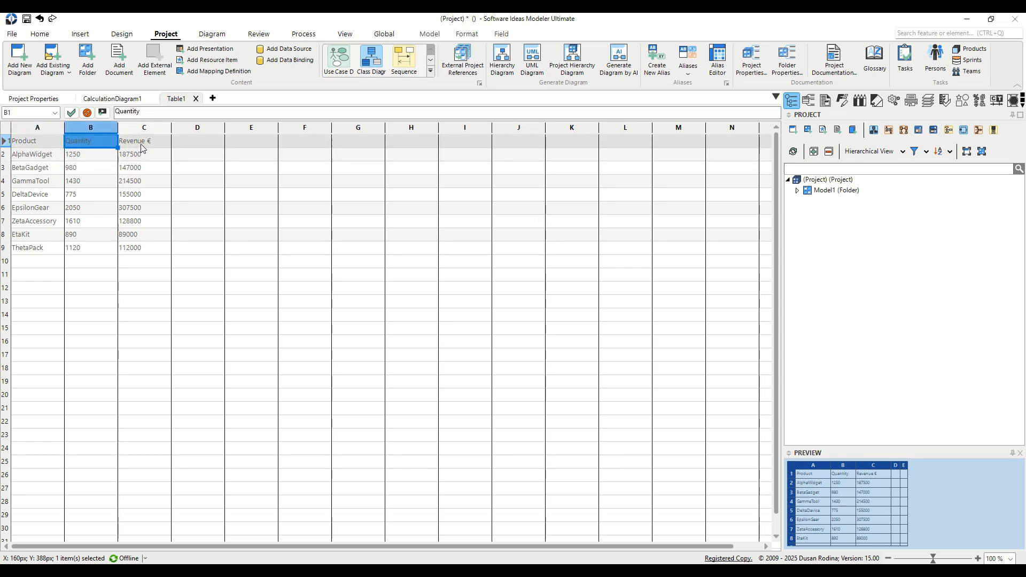
{"action": "left_click", "coordinate": [143, 142]}
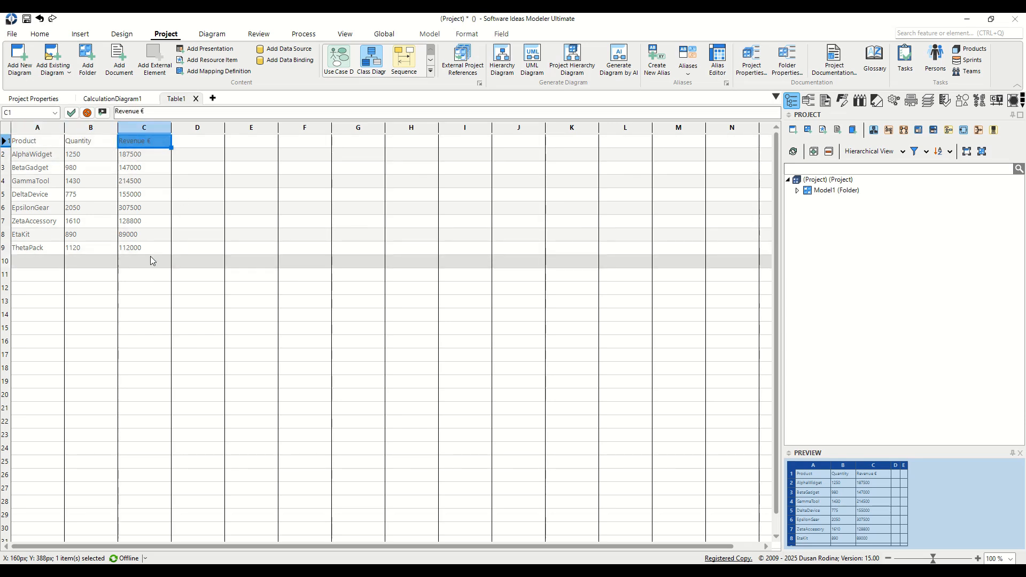
Enter the formula =SUM(C2:C9) in cell C10 to total the Revenue € column.
{"action": "left_click", "coordinate": [151, 260]}
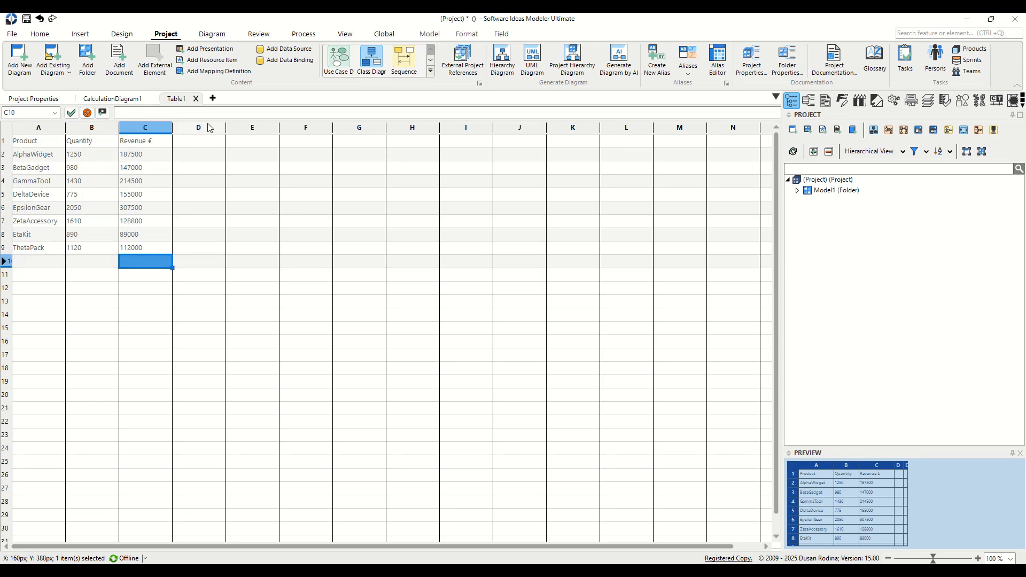
{"action": "left_click", "coordinate": [203, 115]}
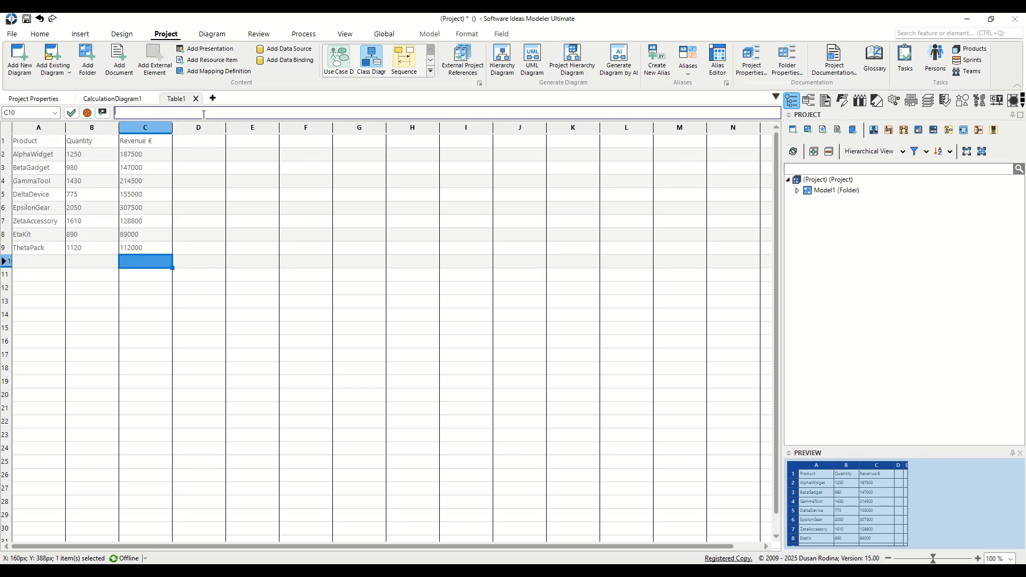
{"action": "type", "text": "=SUM("}
{"action": "left_click", "coordinate": [135, 161]}
{"action": "left_click_drag", "start_coordinate": [135, 160], "coordinate": [144, 247]}
{"action": "type", "text": ")"}
{"action": "key", "text": "Return"}
{"action": "left_click", "coordinate": [217, 299]}
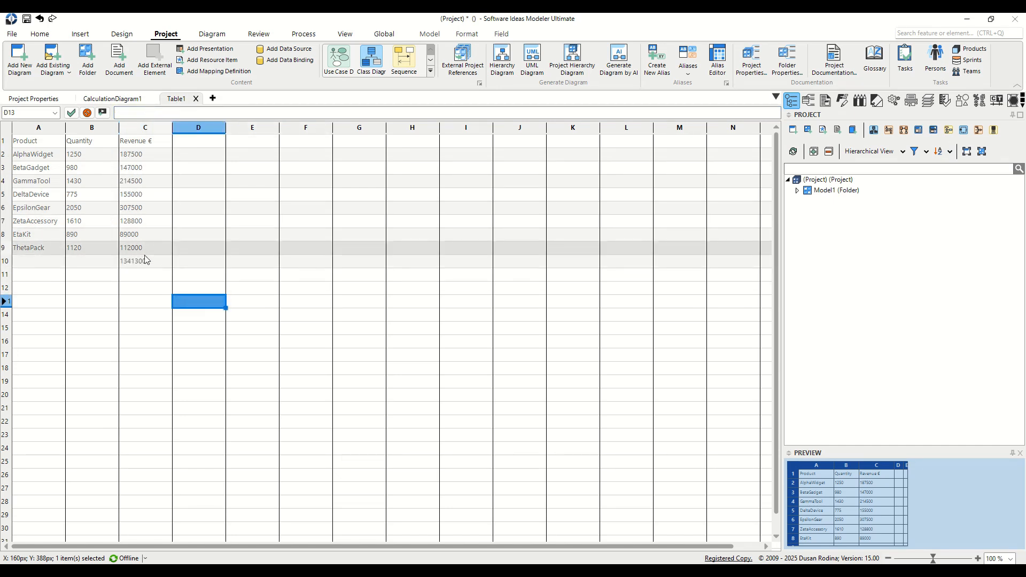
Delete the sum formula from cell C10 and close the table editor.
{"action": "left_click", "coordinate": [147, 261]}
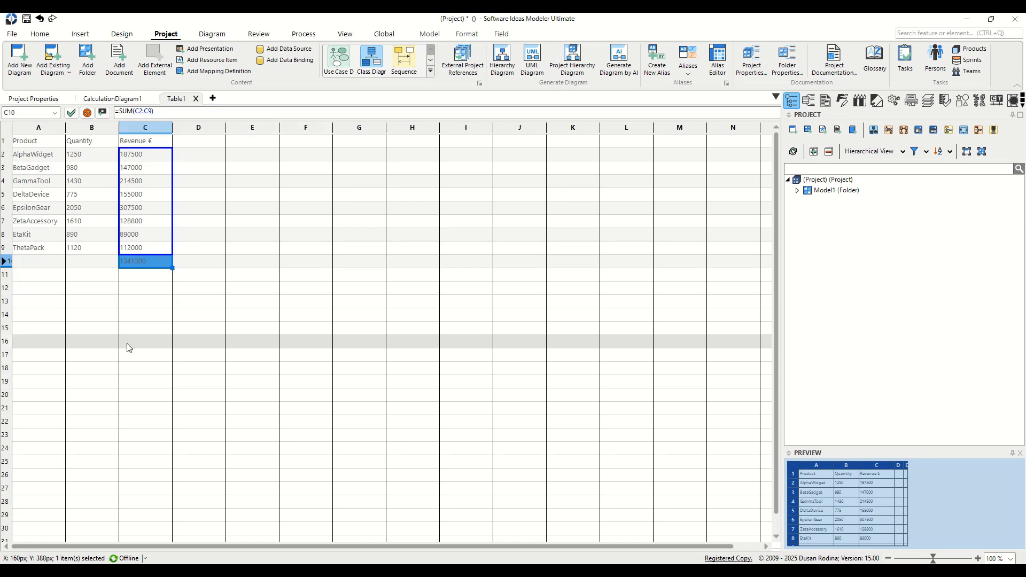
{"action": "key", "text": "Delete"}
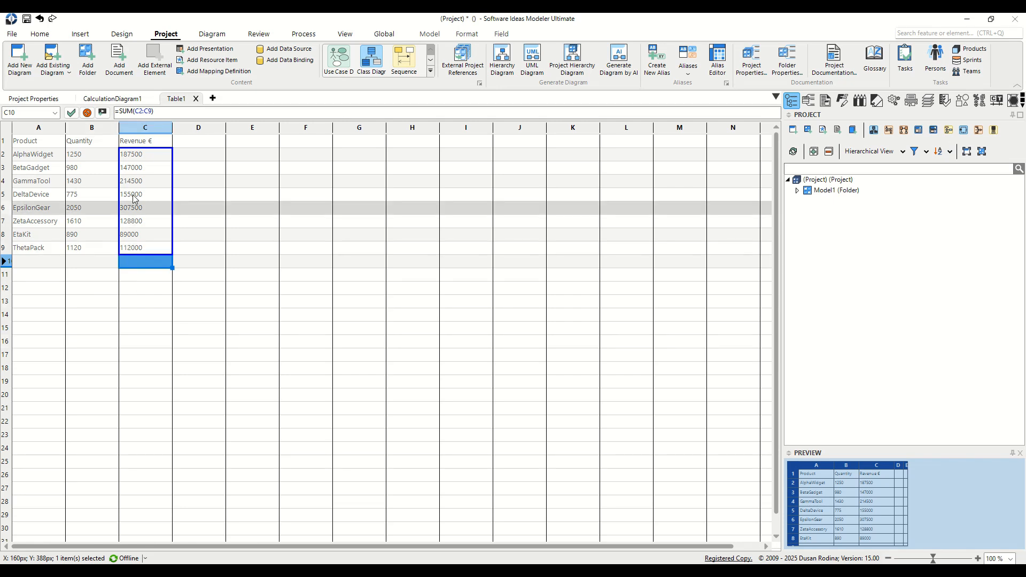
{"action": "left_click", "coordinate": [195, 99]}
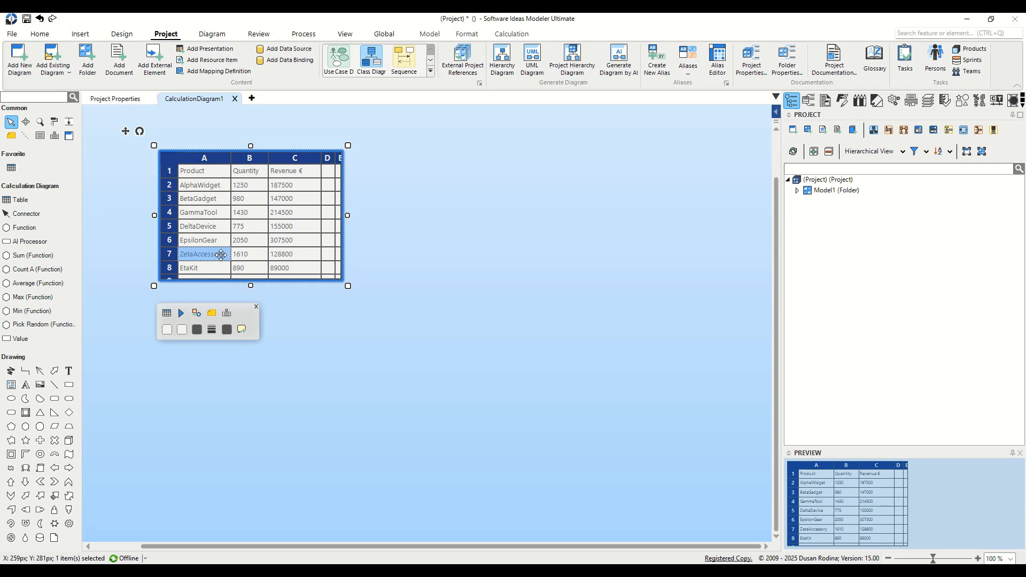
Add a Sum function and a Value element below the table, connecting the table to Sum and Sum to Value.
{"action": "left_click_drag", "start_coordinate": [63, 241], "coordinate": [255, 357]}
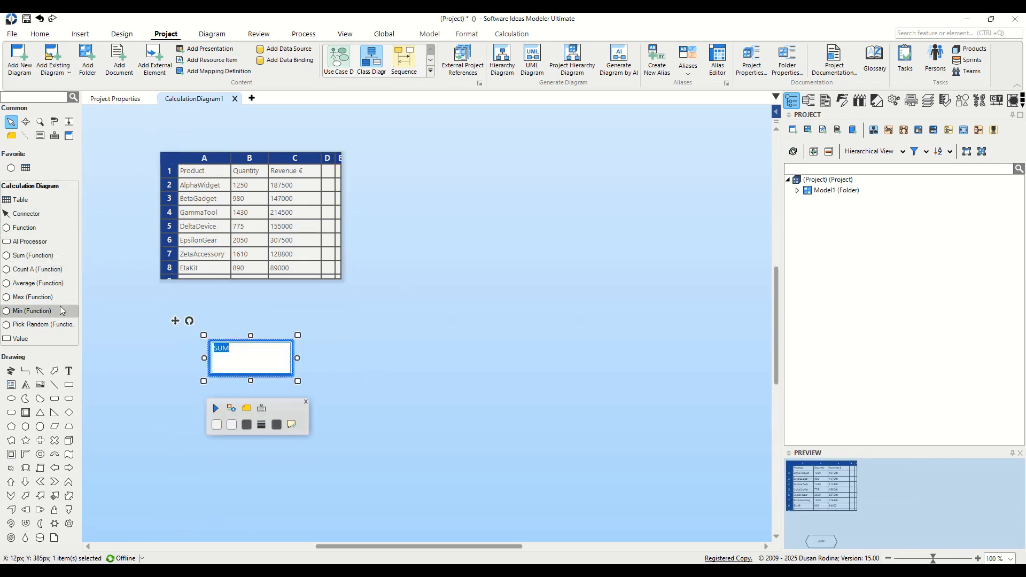
{"action": "left_click_drag", "start_coordinate": [35, 342], "coordinate": [397, 360]}
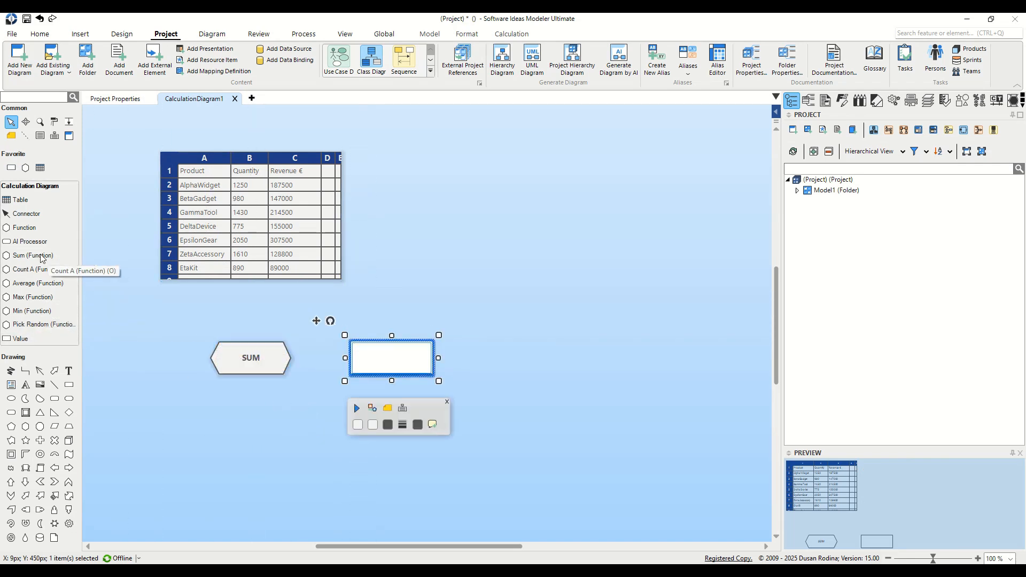
{"action": "left_click", "coordinate": [28, 215]}
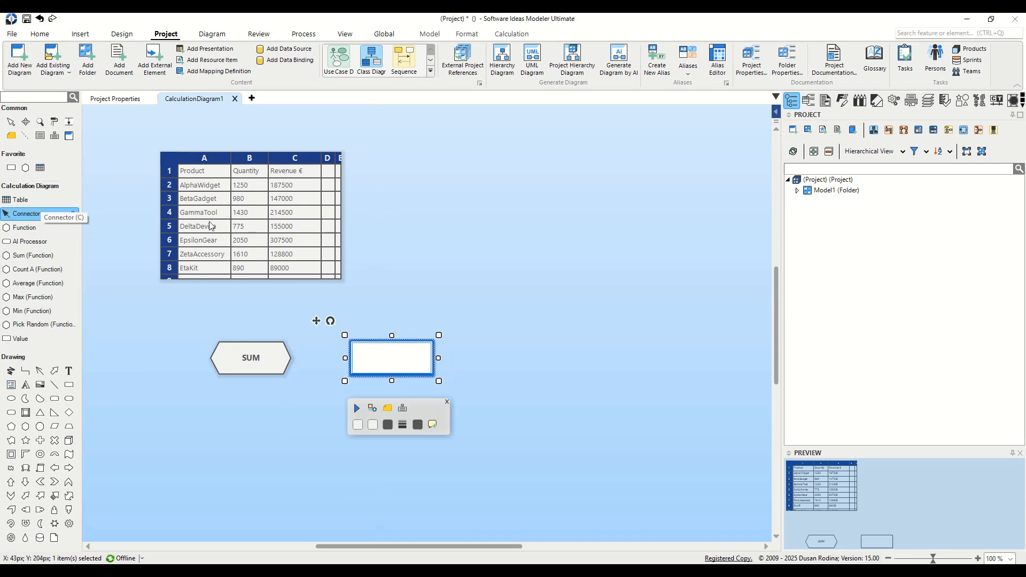
{"action": "mouse_move", "coordinate": [258, 226]}
{"action": "left_mouse_down"}
{"action": "mouse_move", "coordinate": [259, 360]}
{"action": "mouse_move", "coordinate": [388, 360]}
{"action": "left_mouse_up"}
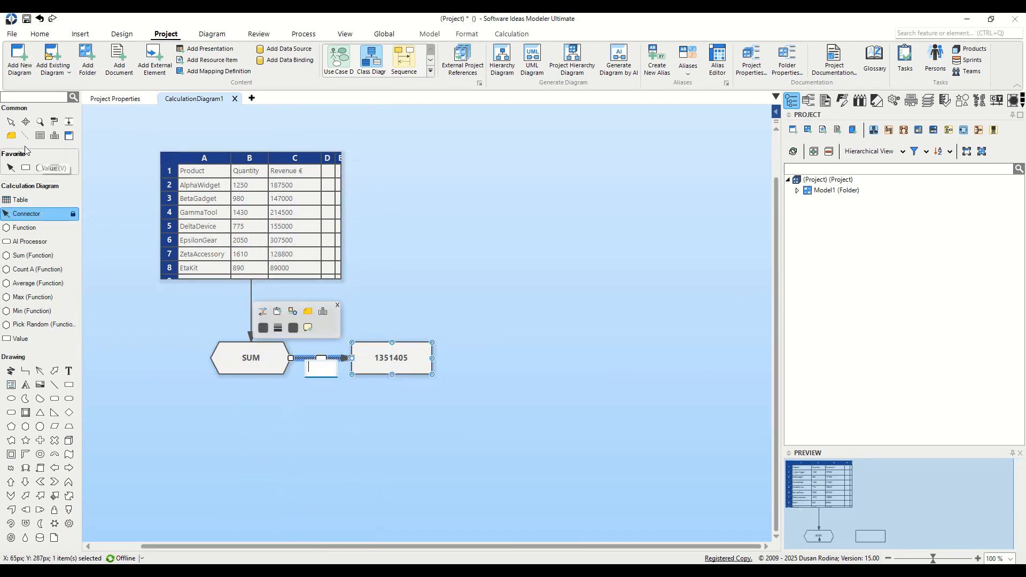
{"action": "left_click", "coordinate": [11, 121]}
Set the filter of the table-to-SUM connector to C:C and move its label clear of the line.
{"action": "left_click", "coordinate": [252, 299]}
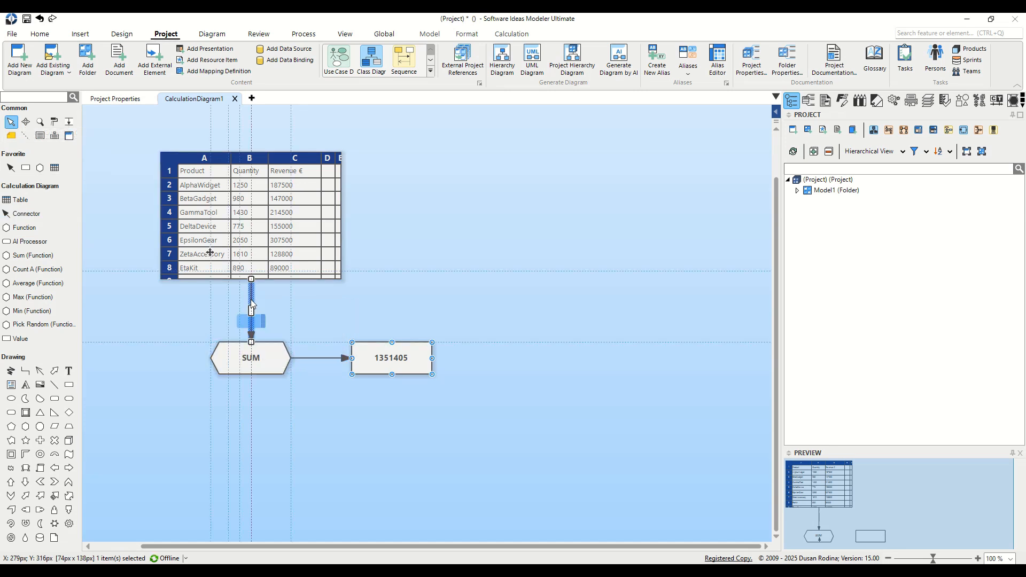
{"action": "left_click", "coordinate": [808, 99]}
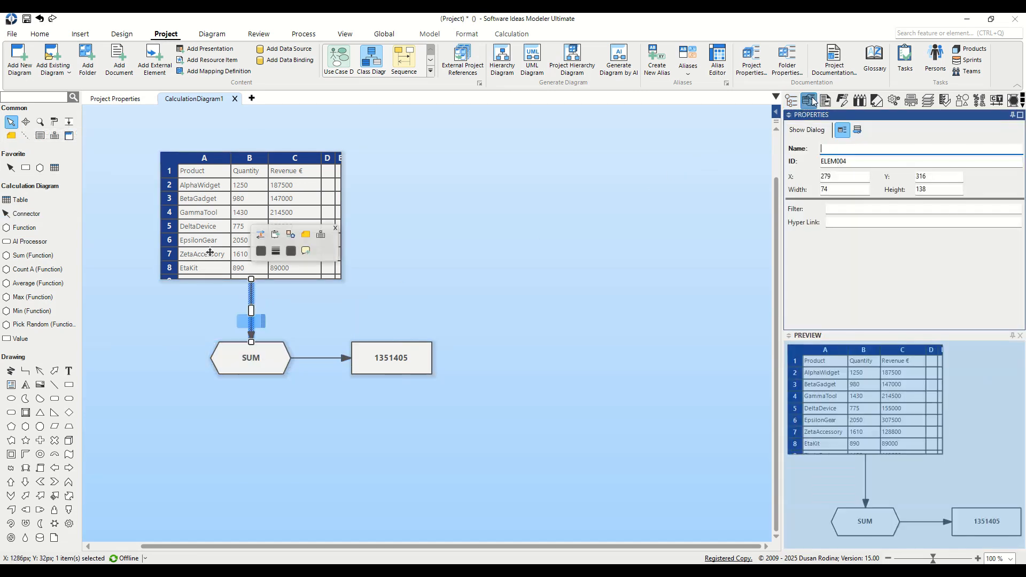
{"action": "left_click", "coordinate": [865, 212]}
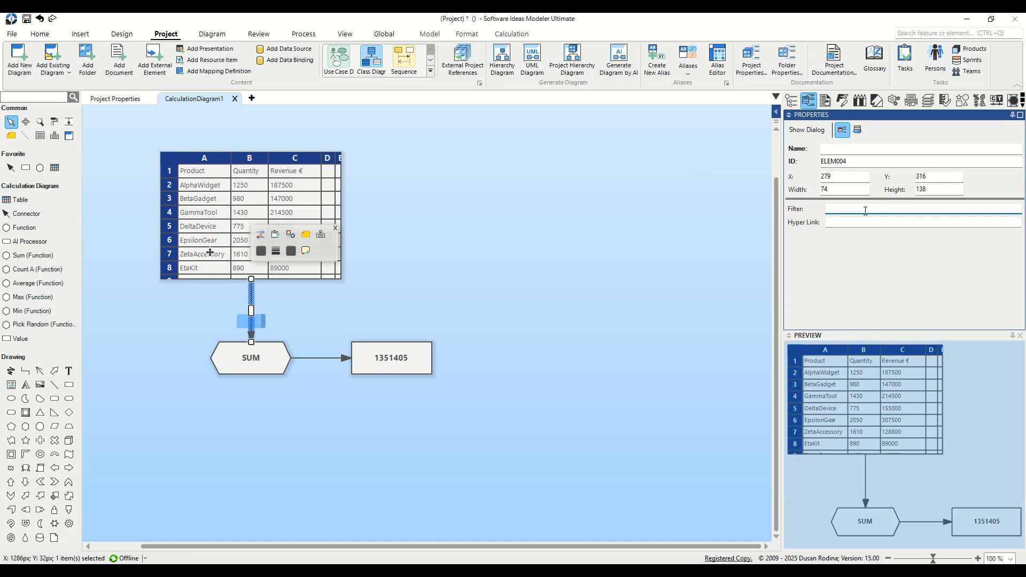
{"action": "type", "text": "C:C"}
{"action": "left_click_drag", "start_coordinate": [259, 323], "coordinate": [300, 309]}
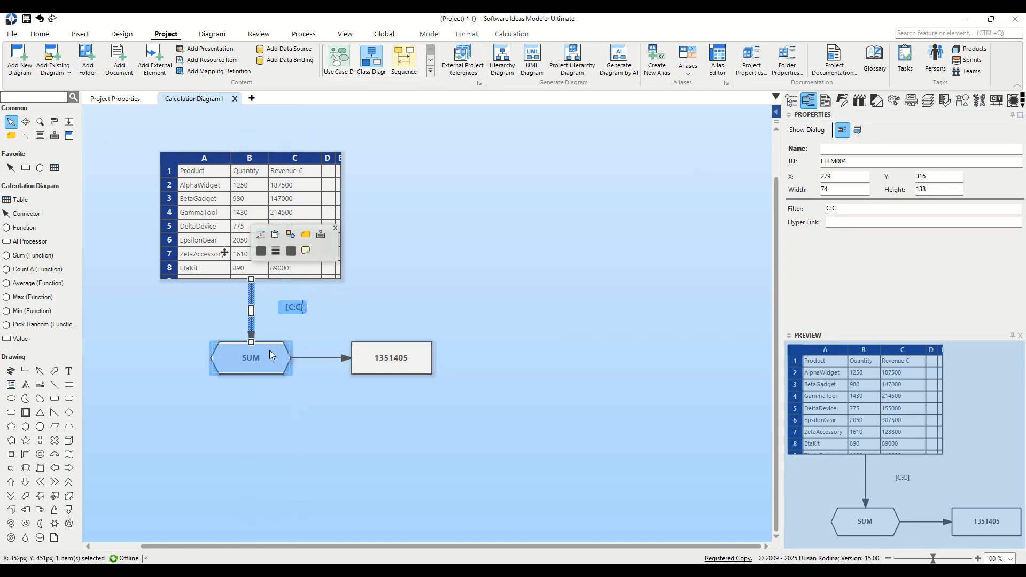
Run the SUM function to recalculate the connected value with the column filter.
{"action": "left_click", "coordinate": [269, 355]}
{"action": "left_click", "coordinate": [218, 410]}
{"action": "left_click", "coordinate": [377, 443]}
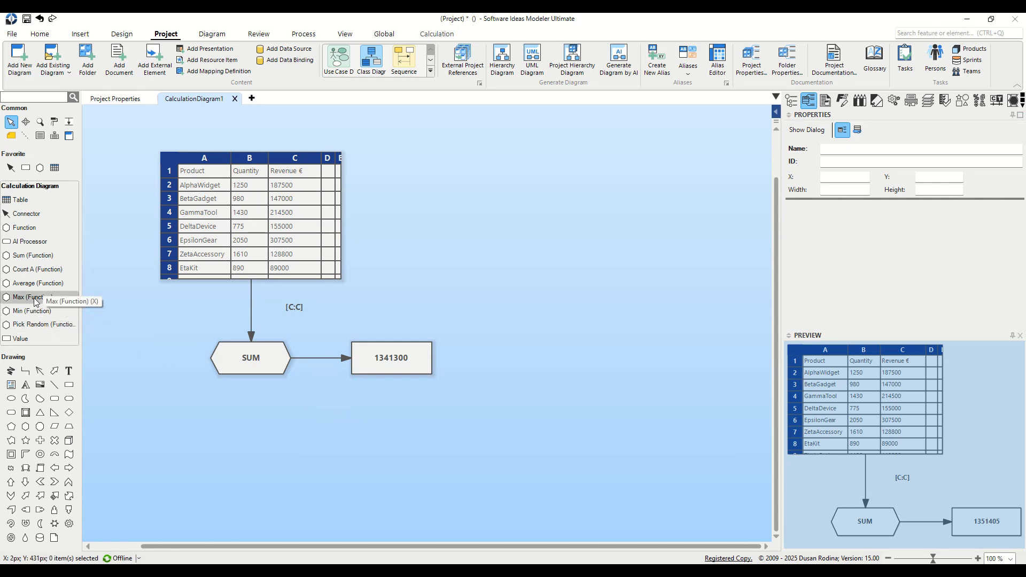
Add an AI Processor below the SUM function with the prompt "Which is the most popular product? Make it brief. Input: {{ALL}}.".
{"action": "left_click_drag", "start_coordinate": [31, 246], "coordinate": [250, 444]}
{"action": "left_click", "coordinate": [396, 454]}
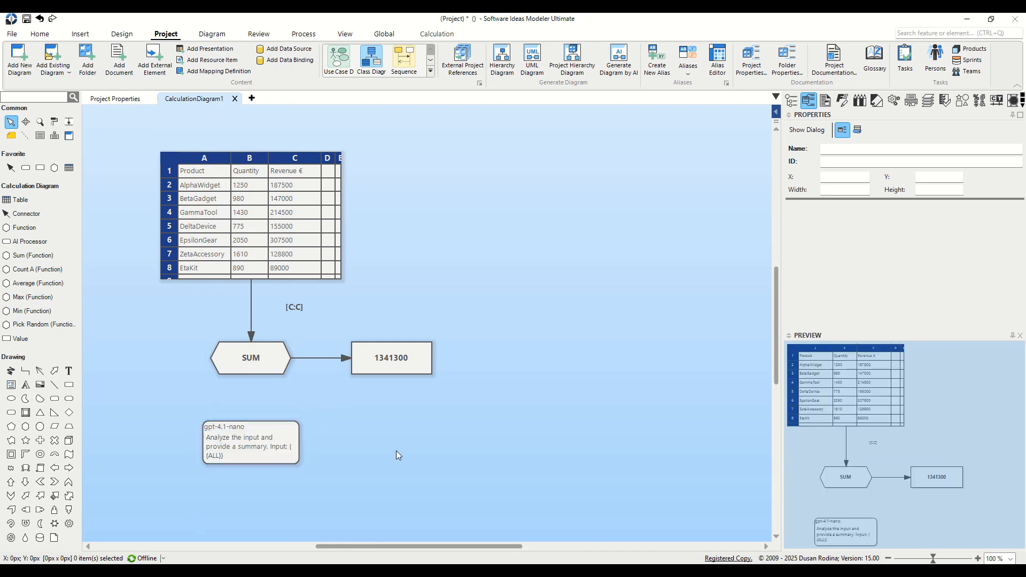
{"action": "left_click", "coordinate": [243, 443]}
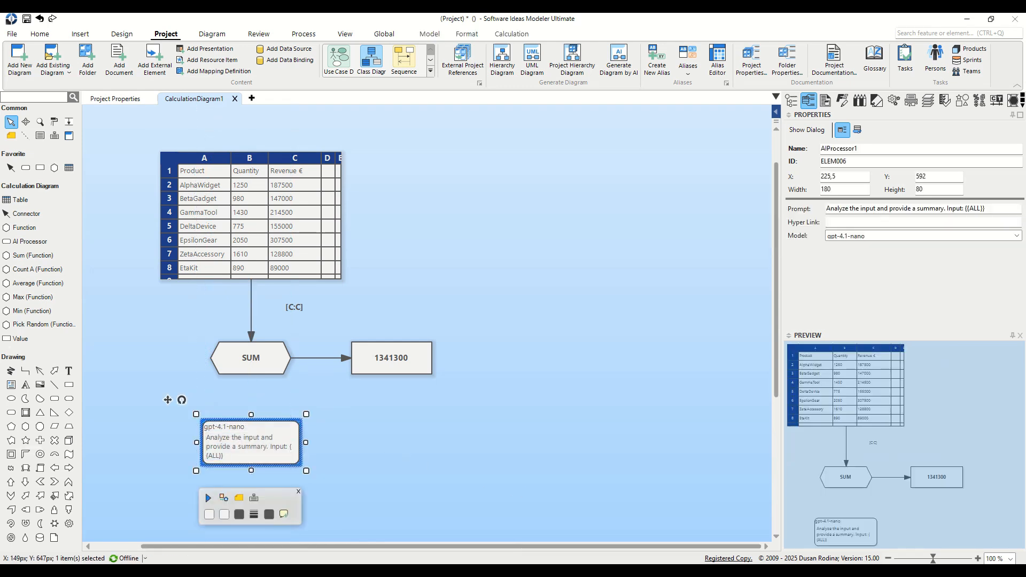
{"action": "left_click", "coordinate": [248, 451]}
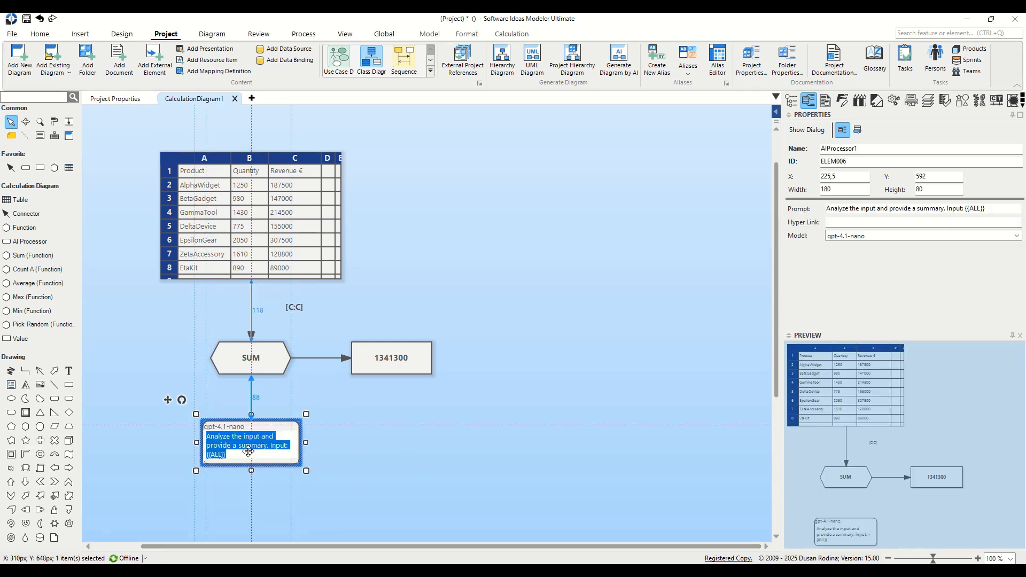
{"action": "key", "text": "ctrl+a"}
{"action": "type", "text": "Which is the most popular product? Make it brief. Input: {{ALL}}."}
{"action": "left_click", "coordinate": [321, 473]}
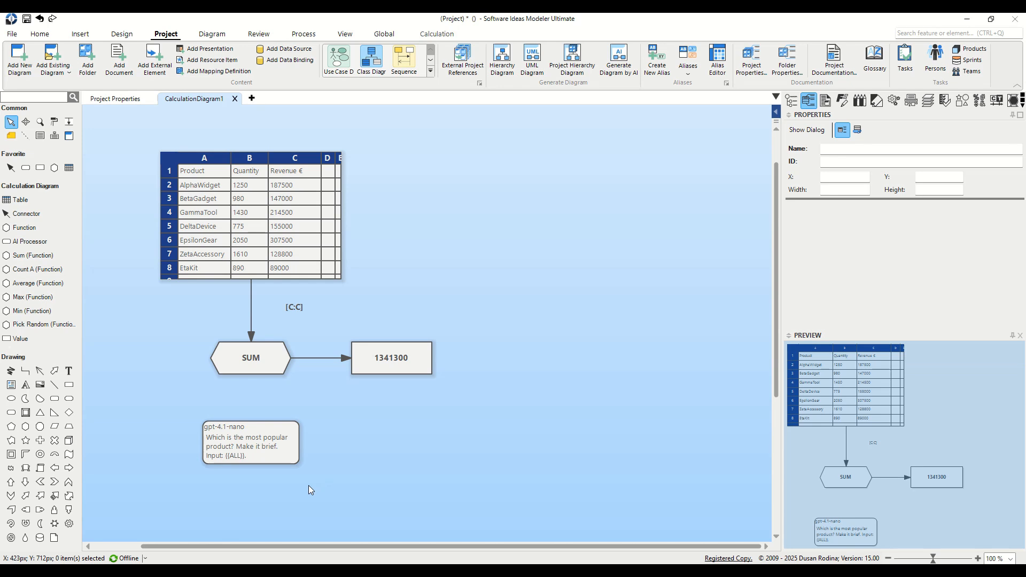
Add a Value element beside the AI Processor and connect the product table to the processor and the processor to the value.
{"action": "left_click_drag", "start_coordinate": [49, 347], "coordinate": [391, 439]}
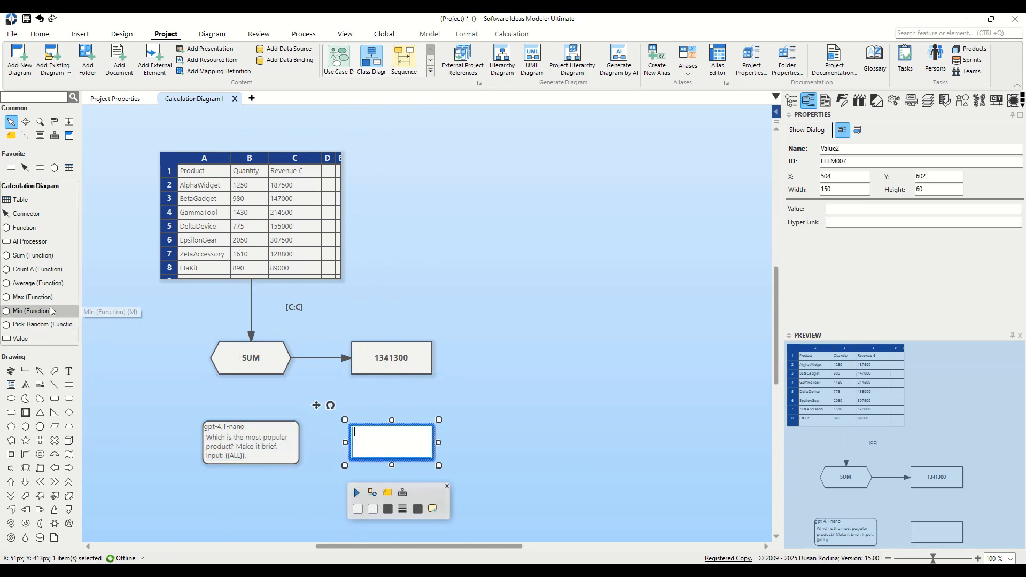
{"action": "left_click", "coordinate": [31, 219]}
{"action": "left_click_drag", "start_coordinate": [235, 257], "coordinate": [386, 450]}
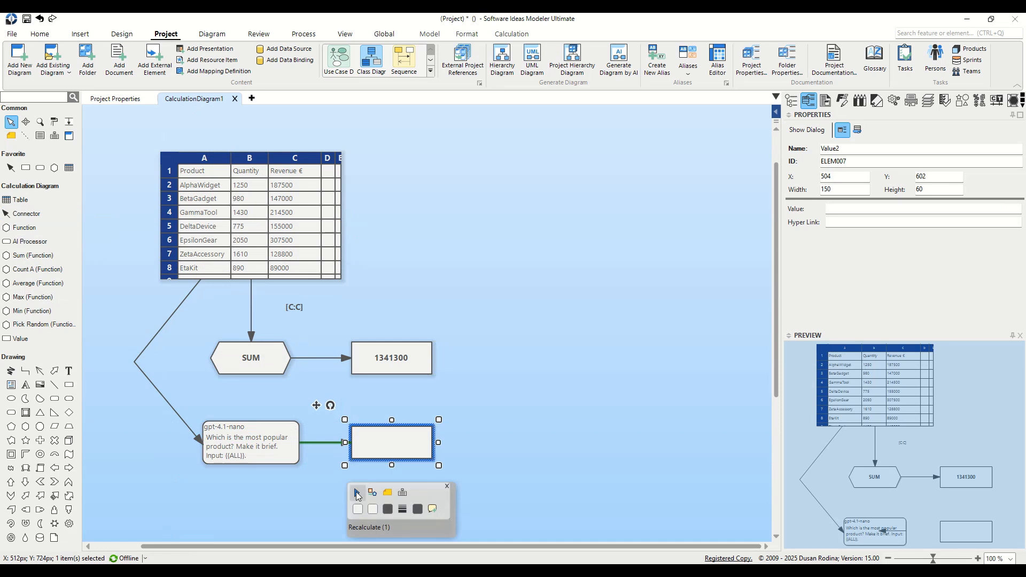
Recalculate the AI Processor's value and enlarge its box so the whole answer fits.
{"action": "left_click", "coordinate": [358, 496]}
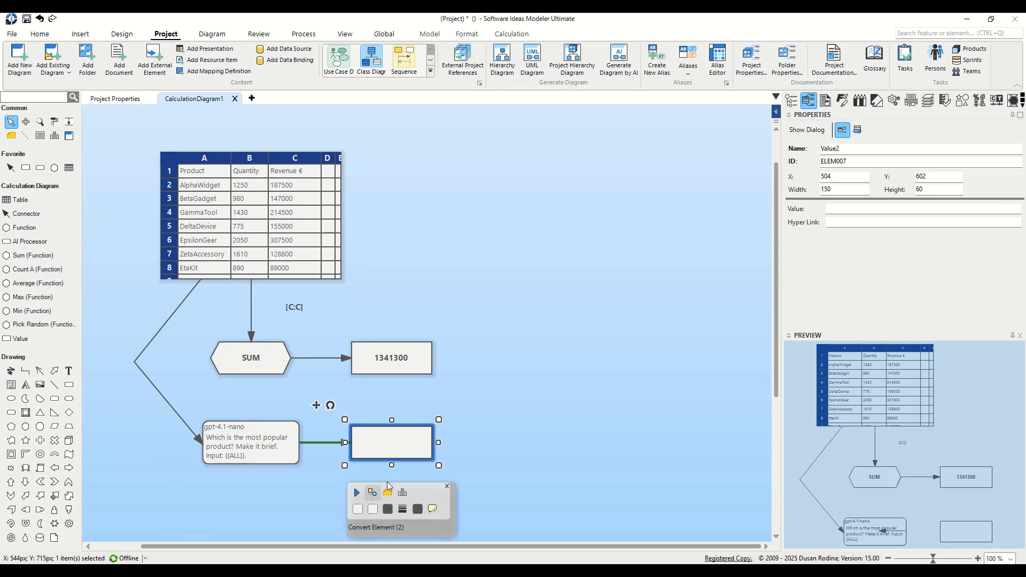
{"action": "left_click_drag", "start_coordinate": [439, 465], "coordinate": [465, 491]}
{"action": "left_click_drag", "start_coordinate": [399, 461], "coordinate": [396, 445]}
{"action": "left_click", "coordinate": [482, 437]}
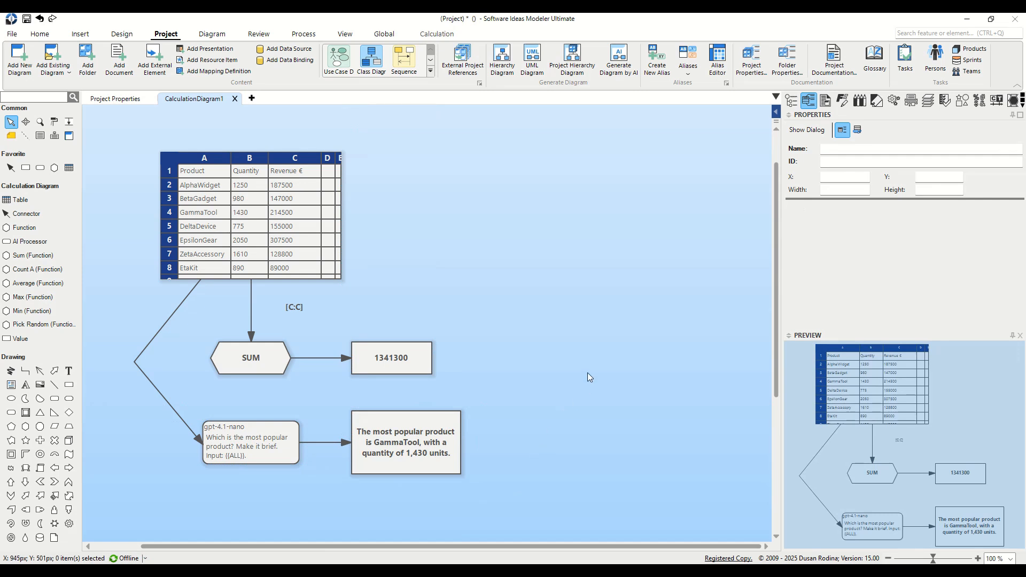
Add a second table beside the product table, about 272 by 294 in size, and widen its column A.
{"action": "left_click_drag", "start_coordinate": [588, 373], "coordinate": [543, 370]}
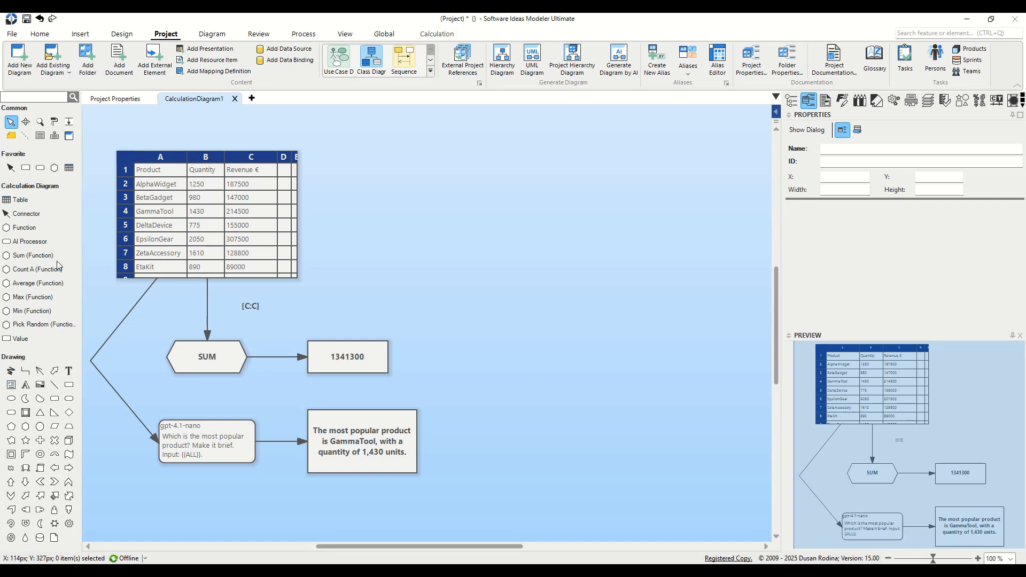
{"action": "left_click", "coordinate": [21, 199]}
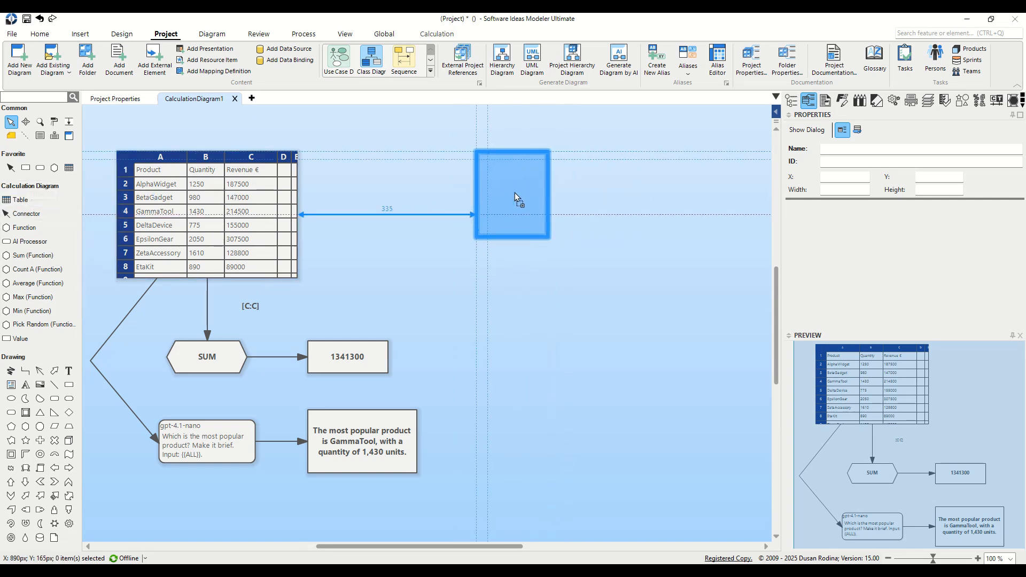
{"action": "left_click", "coordinate": [511, 193]}
{"action": "left_click_drag", "start_coordinate": [586, 305], "coordinate": [633, 335]}
{"action": "left_click_drag", "start_coordinate": [507, 158], "coordinate": [610, 158]}
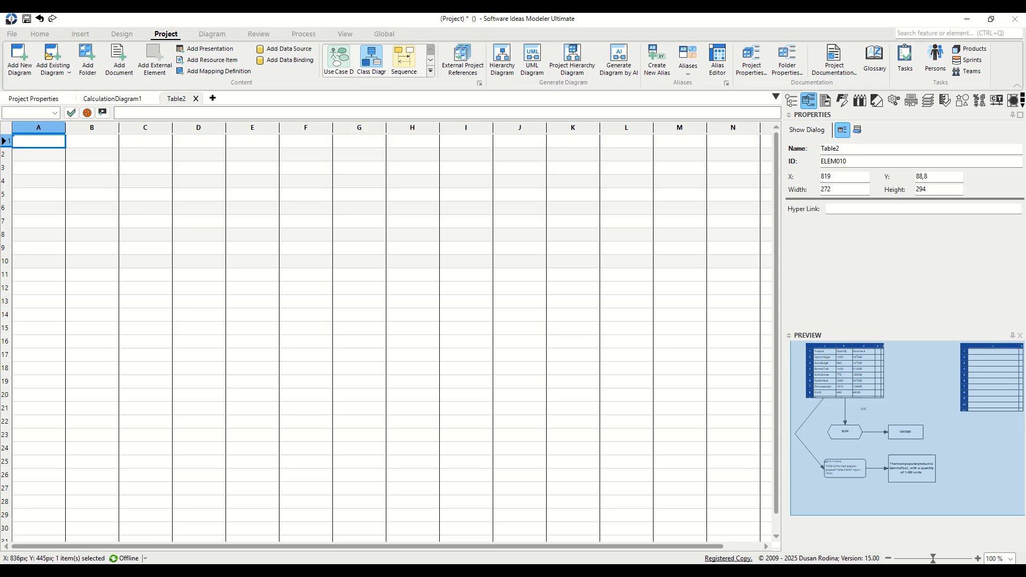
Paste the product reviews into the new table starting at cell A1 and close the table editor.
{"action": "left_click", "coordinate": [41, 141]}
{"action": "key", "text": "ctrl+v"}
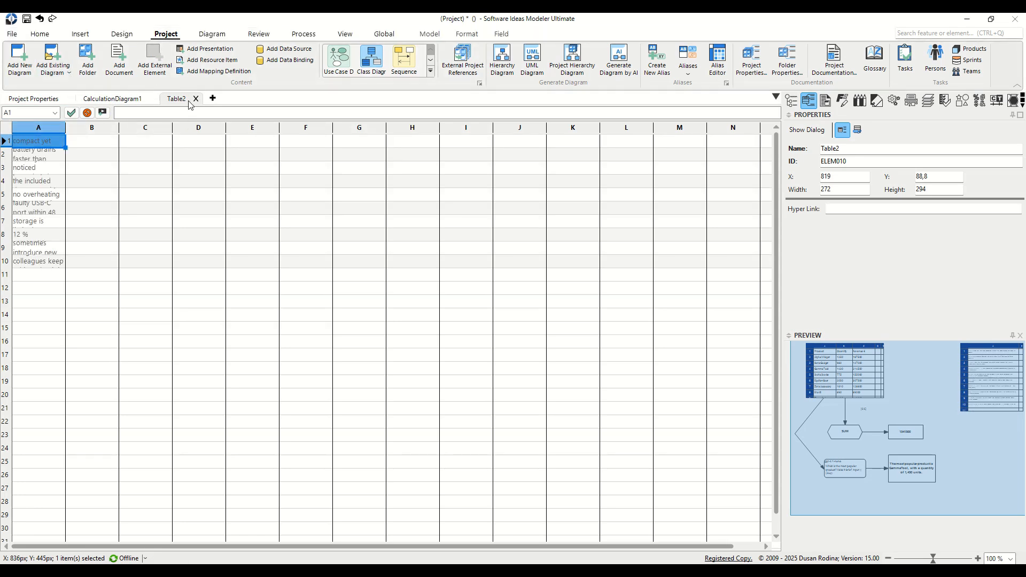
{"action": "left_click", "coordinate": [195, 98]}
Add a taller AI Processor below the reviews table with the prompt "What is the biggest issue with this product based on the reviews? Reviews: {{ALL}}".
{"action": "left_click_drag", "start_coordinate": [29, 242], "coordinate": [558, 370]}
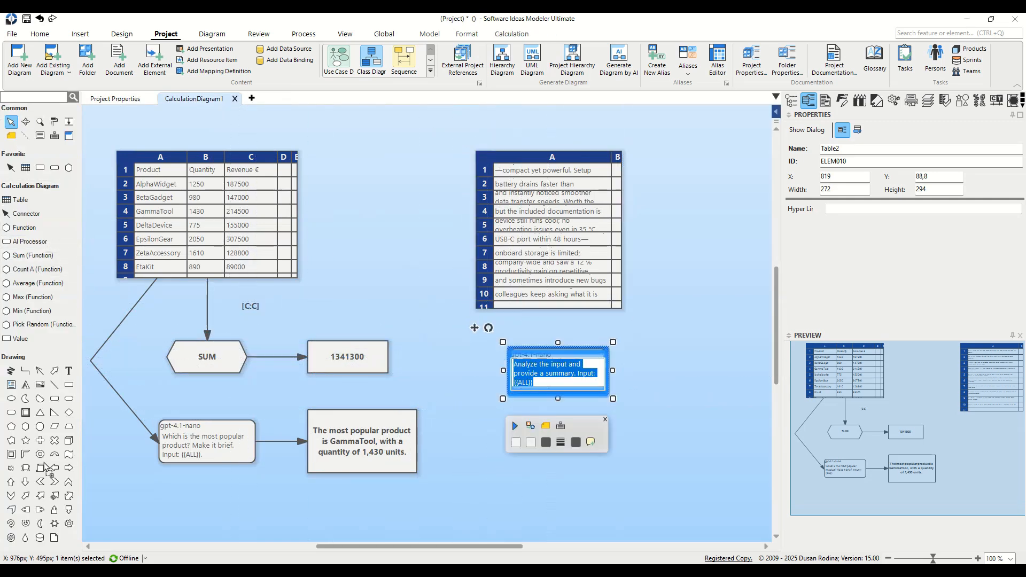
{"action": "key", "text": "alt+Tab"}
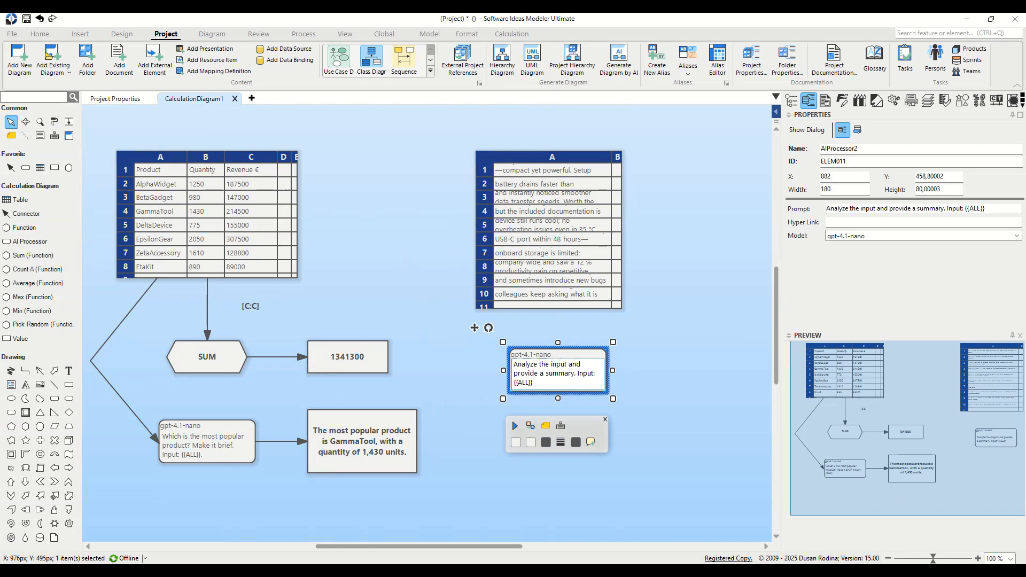
{"action": "key", "text": "alt+Tab"}
{"action": "type", "text": "What is the biggest issue with this product based on the reviews? Reviews: {{ALL}}"}
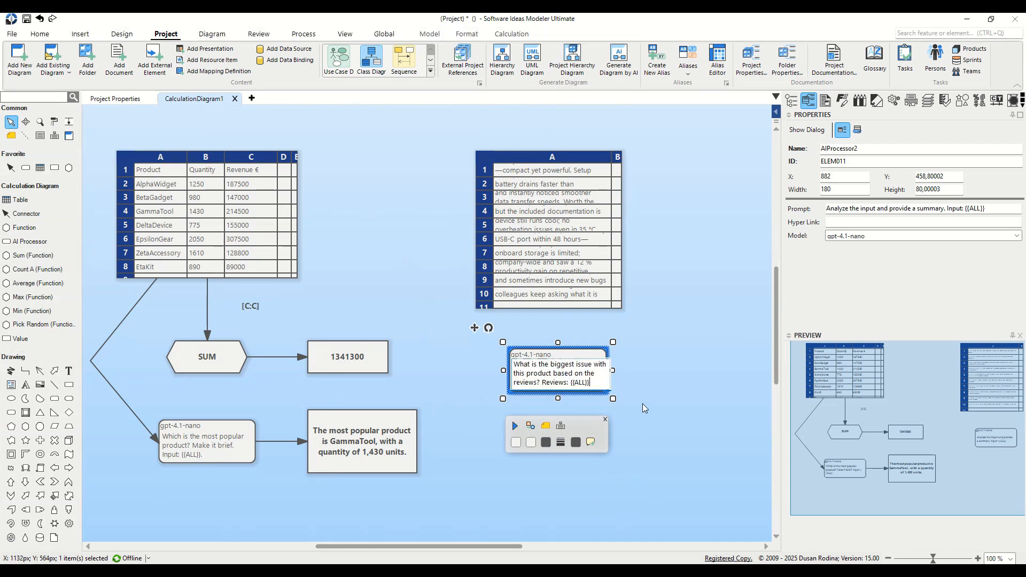
{"action": "left_click", "coordinate": [642, 403]}
{"action": "left_click", "coordinate": [601, 386]}
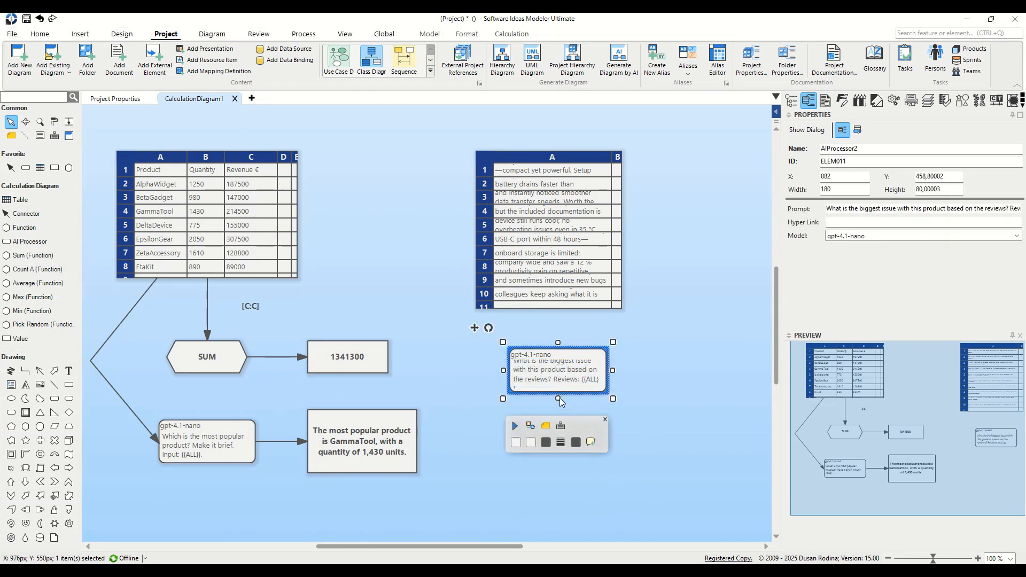
{"action": "left_click_drag", "start_coordinate": [557, 399], "coordinate": [558, 406]}
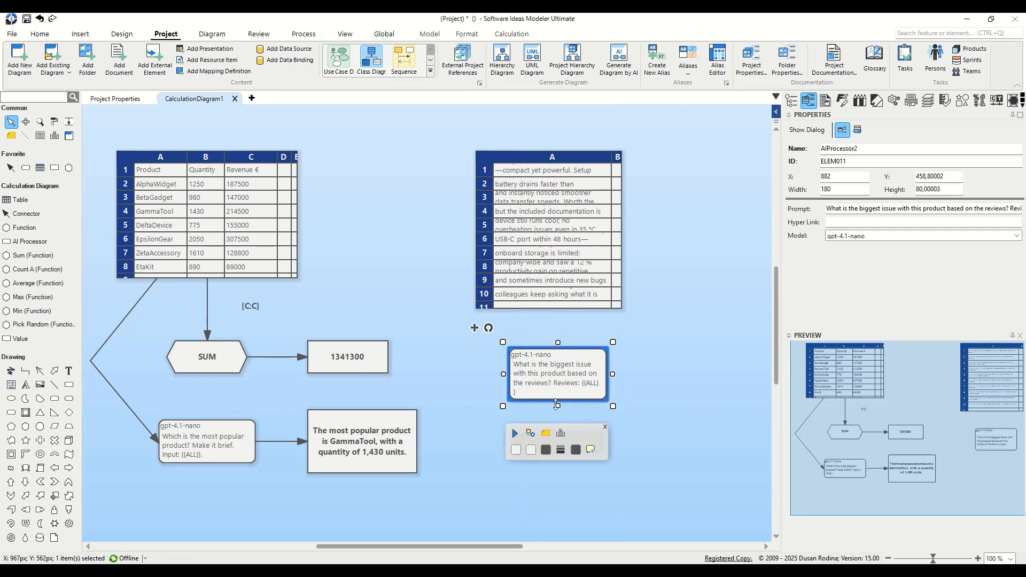
Add a Value element of about 293 by 129 beside the new processor, and connect the reviews table to the processor and the processor to the value.
{"action": "left_click", "coordinate": [20, 338]}
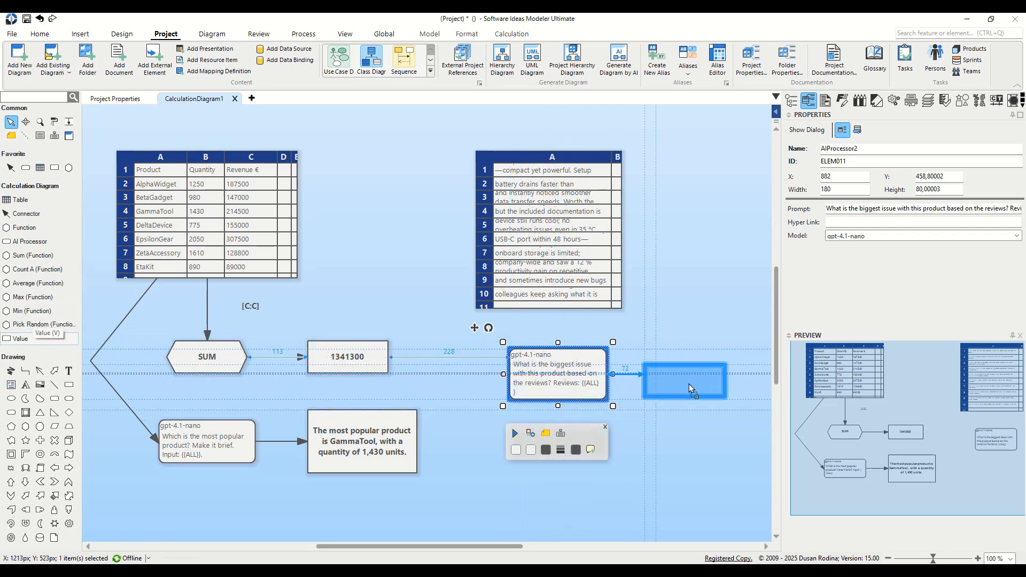
{"action": "left_click", "coordinate": [698, 364]}
{"action": "left_click_drag", "start_coordinate": [736, 374], "coordinate": [805, 413]}
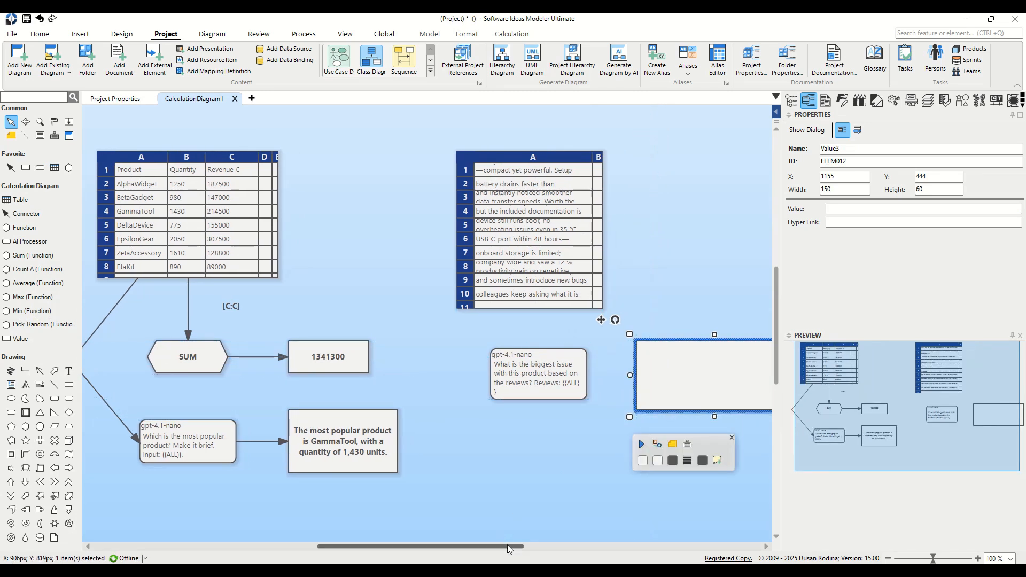
{"action": "left_click_drag", "start_coordinate": [507, 548], "coordinate": [536, 548]}
{"action": "mouse_move", "coordinate": [424, 276]}
{"action": "left_mouse_down"}
{"action": "mouse_move", "coordinate": [443, 353]}
{"action": "mouse_move", "coordinate": [613, 374]}
{"action": "mouse_move", "coordinate": [572, 394]}
{"action": "left_mouse_up"}
Recalculate the biggest-issue value and enlarge its box to about 428 by 148.
{"action": "left_click", "coordinate": [545, 403]}
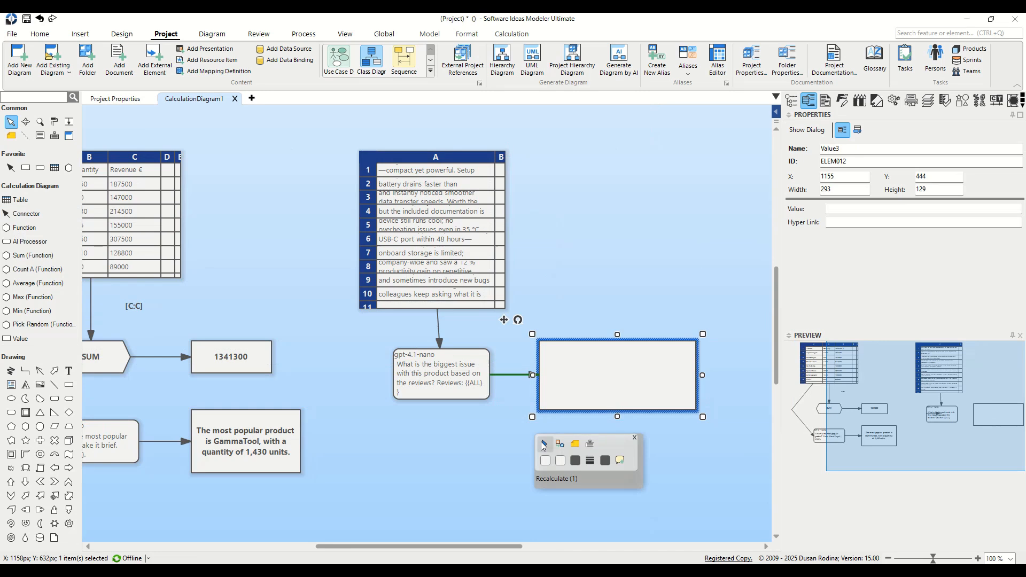
{"action": "left_click", "coordinate": [501, 458]}
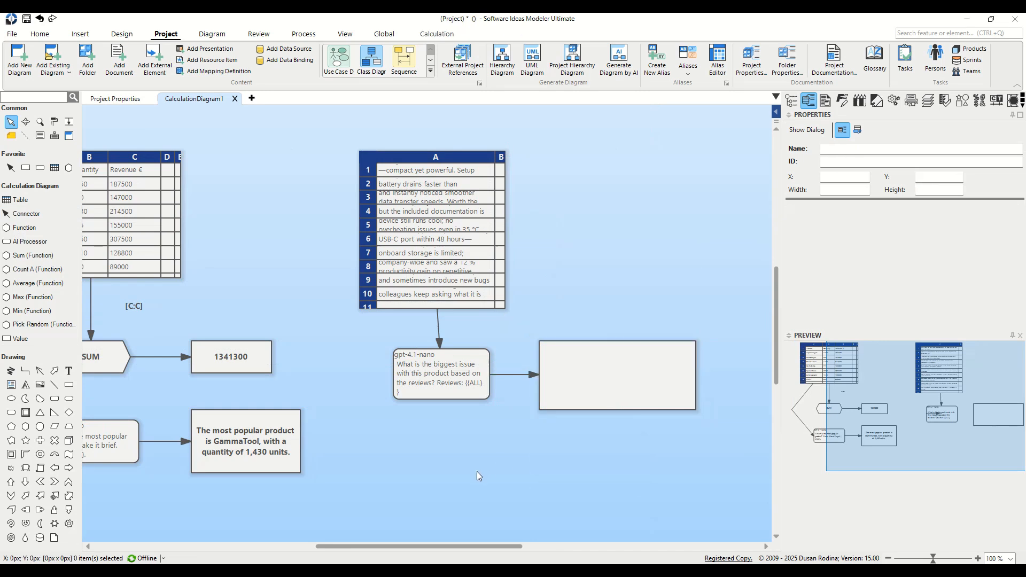
{"action": "left_click", "coordinate": [668, 397]}
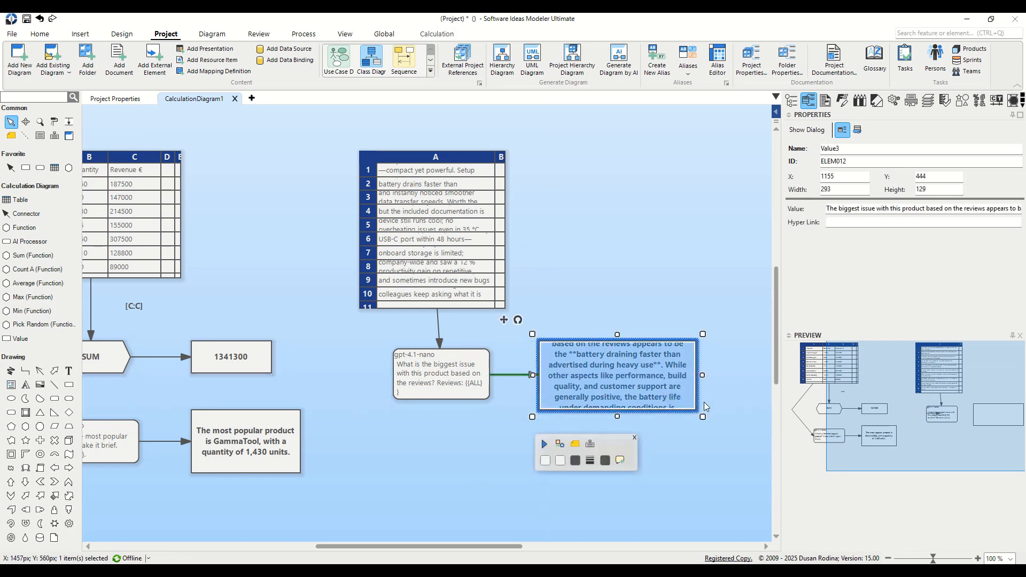
{"action": "left_click_drag", "start_coordinate": [695, 375], "coordinate": [764, 378]}
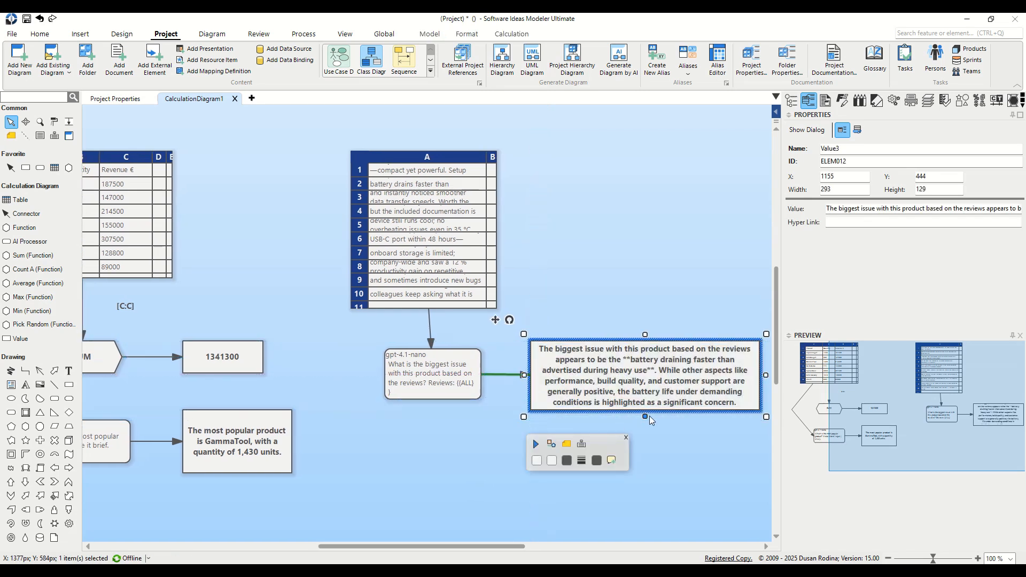
{"action": "left_click_drag", "start_coordinate": [645, 416], "coordinate": [645, 427]}
Duplicate the biggest-issue AI Processor, its connector and its value as an independent copy and place it directly below the originals.
{"action": "left_click_drag", "start_coordinate": [646, 473], "coordinate": [427, 392]}
{"action": "key", "text": "ctrl+v"}
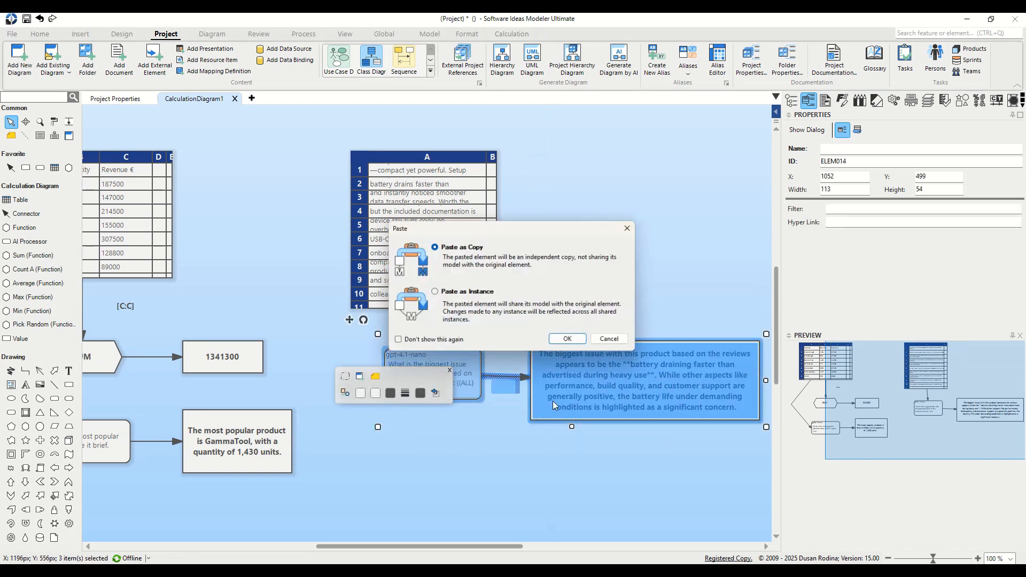
{"action": "left_click", "coordinate": [570, 342]}
{"action": "left_click_drag", "start_coordinate": [577, 359], "coordinate": [577, 451]}
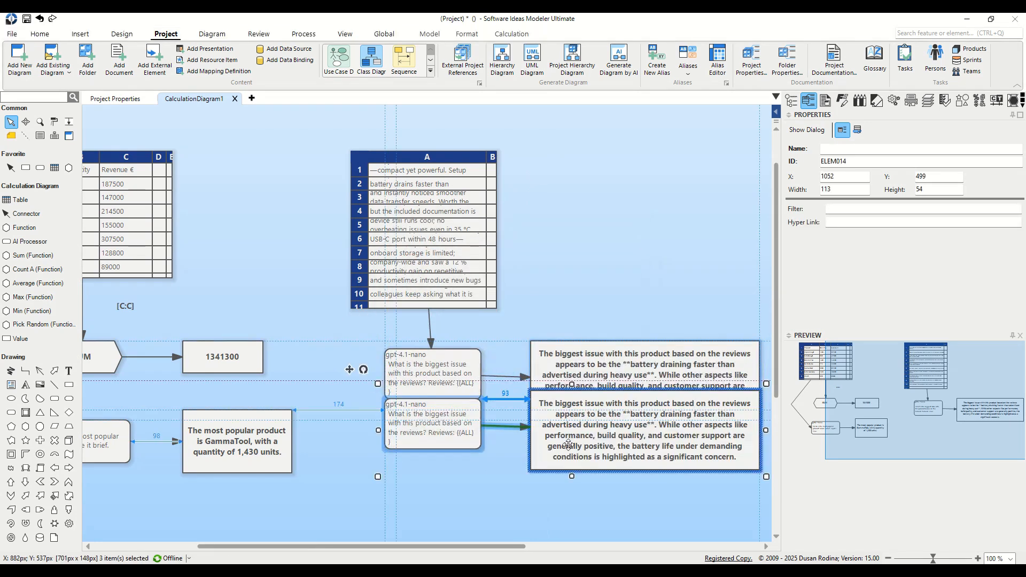
Set the copied processor's prompt to "What is the strongest point of this product based on the reviews? Reviews: {{ALL}}".
{"action": "double_click", "coordinate": [439, 466]}
{"action": "type", "text": "What is the strongest point of this product based on the reviews? Reviews: {{ALL}}"}
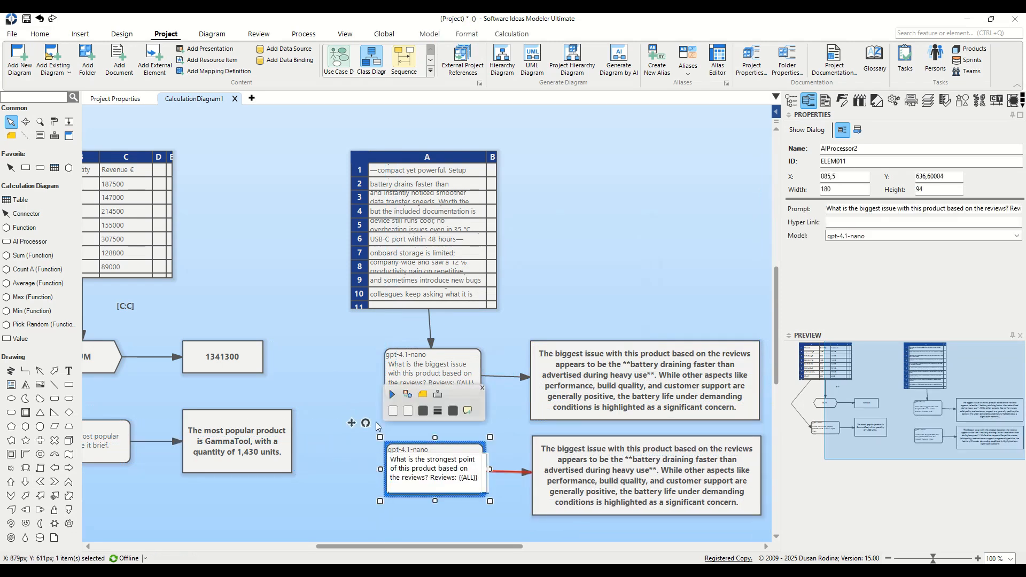
{"action": "left_click", "coordinate": [344, 389]}
Connect the reviews table to the strongest-point AI Processor.
{"action": "left_click", "coordinate": [32, 214]}
{"action": "left_click_drag", "start_coordinate": [366, 313], "coordinate": [386, 470]}
{"action": "left_click", "coordinate": [525, 307]}
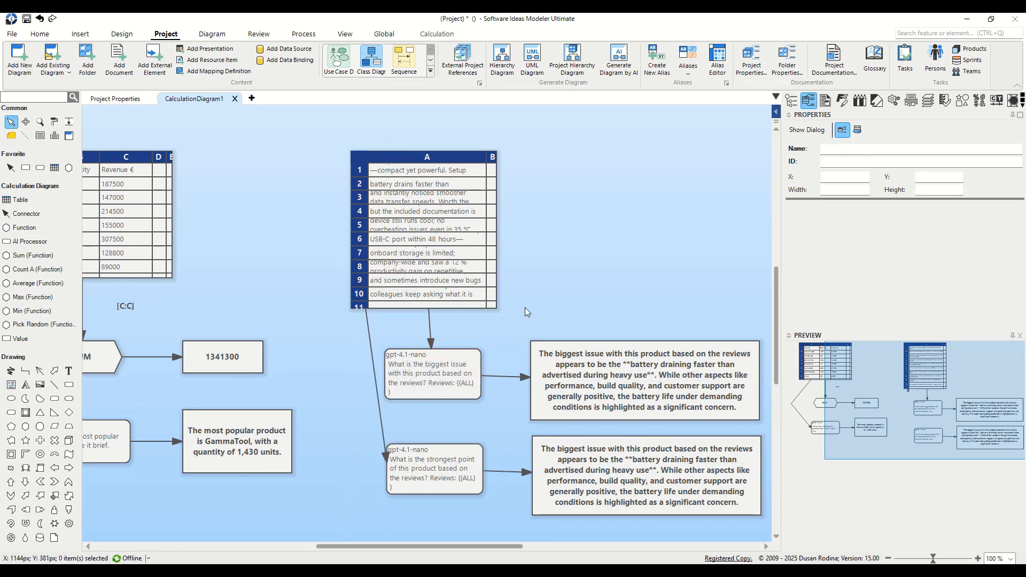
Recalculate the strongest-point value and increase its box height so the whole answer fits.
{"action": "left_click", "coordinate": [566, 465]}
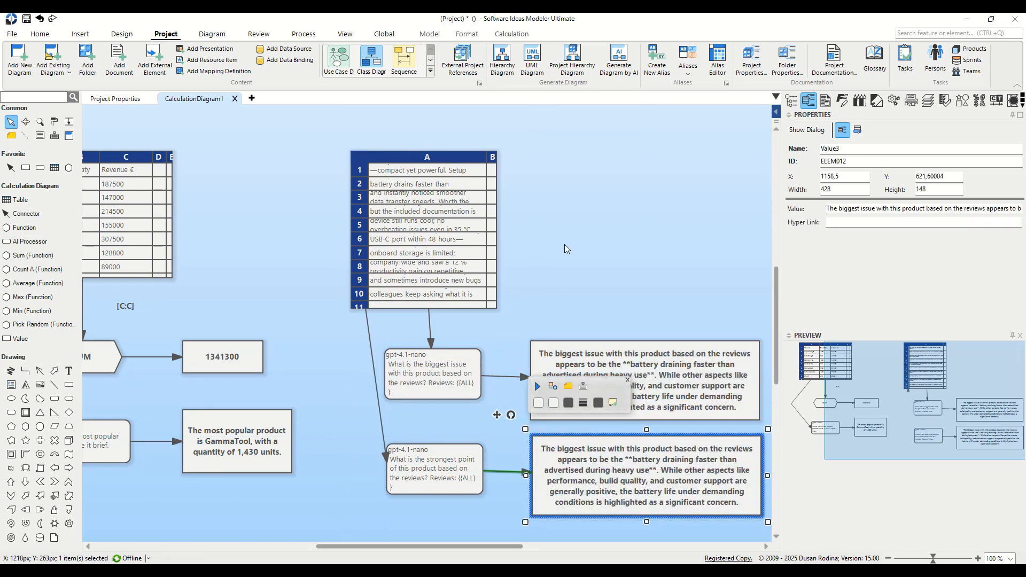
{"action": "left_click", "coordinate": [588, 275]}
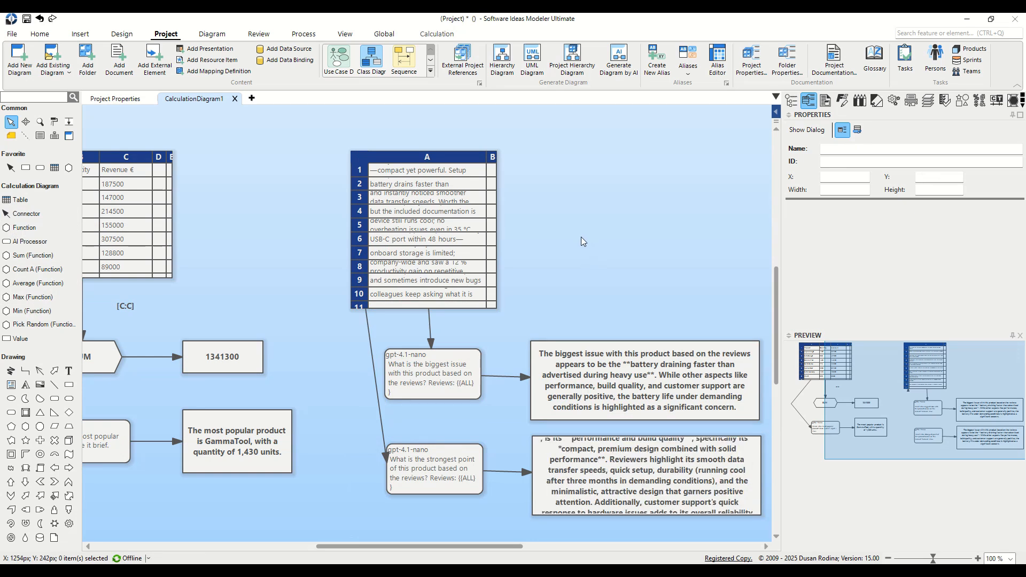
{"action": "scroll", "coordinate": [697, 444], "scroll_direction": "down", "scroll_amount": 3}
{"action": "left_click", "coordinate": [647, 422]}
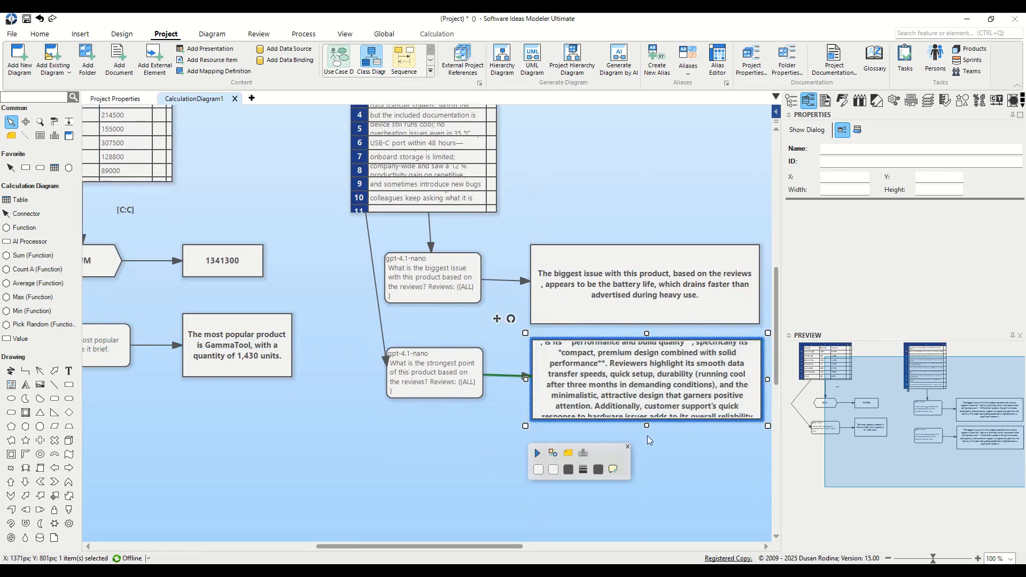
{"action": "left_click_drag", "start_coordinate": [645, 444], "coordinate": [647, 472]}
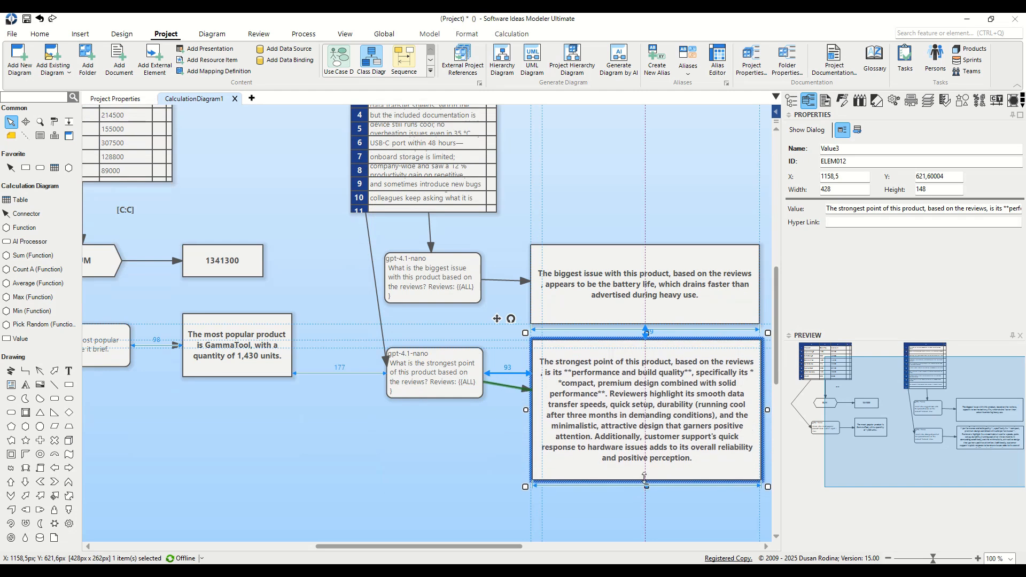
{"action": "left_click", "coordinate": [420, 468]}
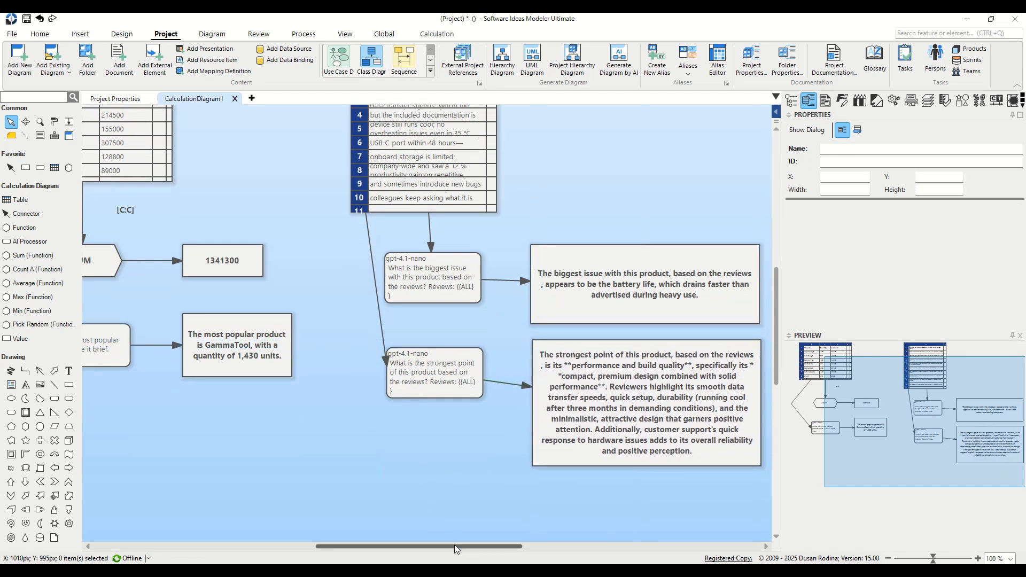
Apply a green style to the product table and a light yellow style to the reviews table, enlarging the reviews table to fit its texts.
{"action": "scroll", "coordinate": [446, 544], "scroll_direction": "left", "scroll_amount": 2}
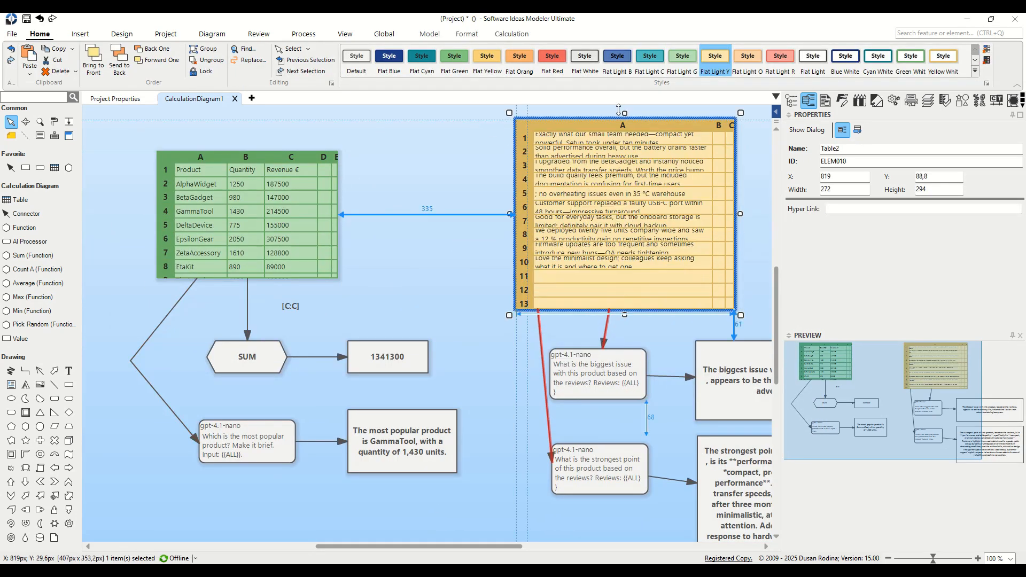
{"action": "left_click", "coordinate": [283, 213]}
{"action": "left_click", "coordinate": [527, 365]}
{"action": "left_click", "coordinate": [719, 256]}
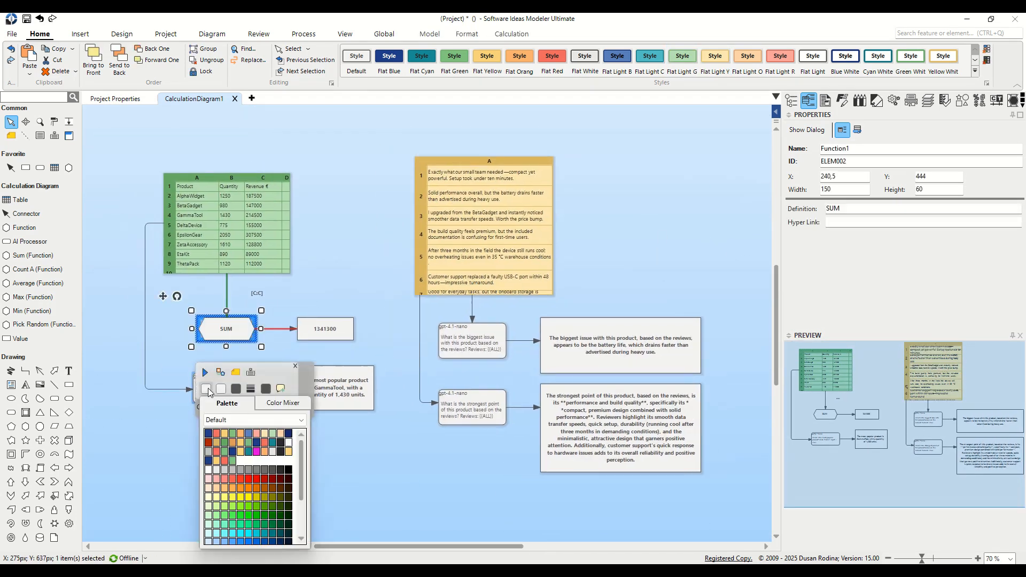
Fill the SUM function with light green and the three AI Processors with light orange.
{"action": "left_click", "coordinate": [470, 412]}
{"action": "left_click", "coordinate": [554, 313]}
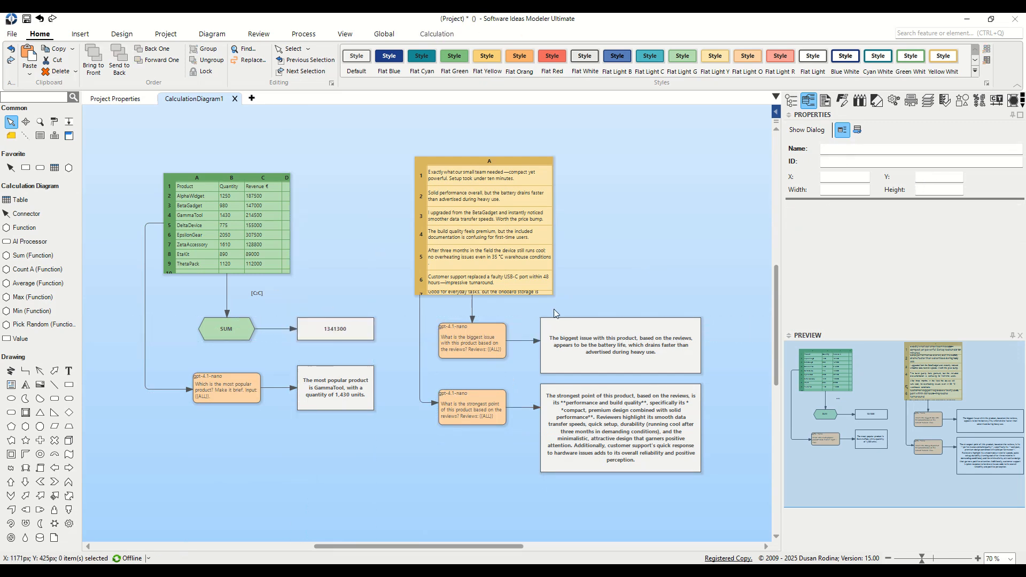